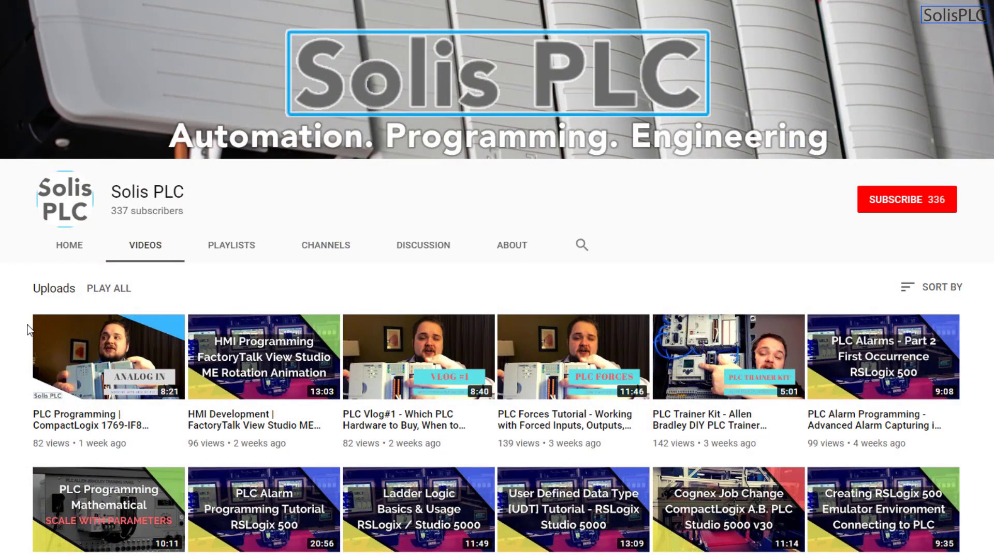
# - Browse the Solis PLC channel's uploaded videos, then subscribe to the channel and open its notification setting
pyautogui.scroll(-4, 20, 345)
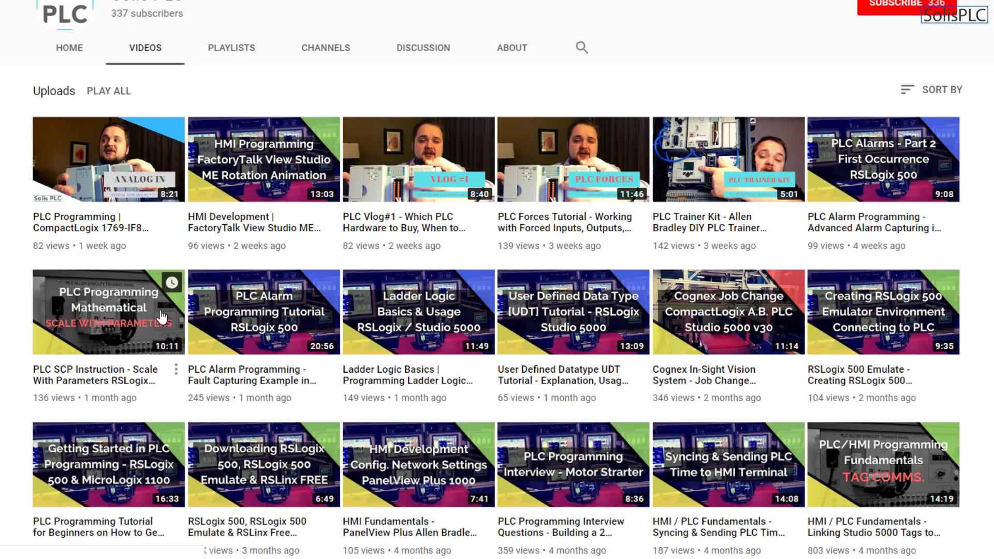
pyautogui.scroll(-8, 176, 318)
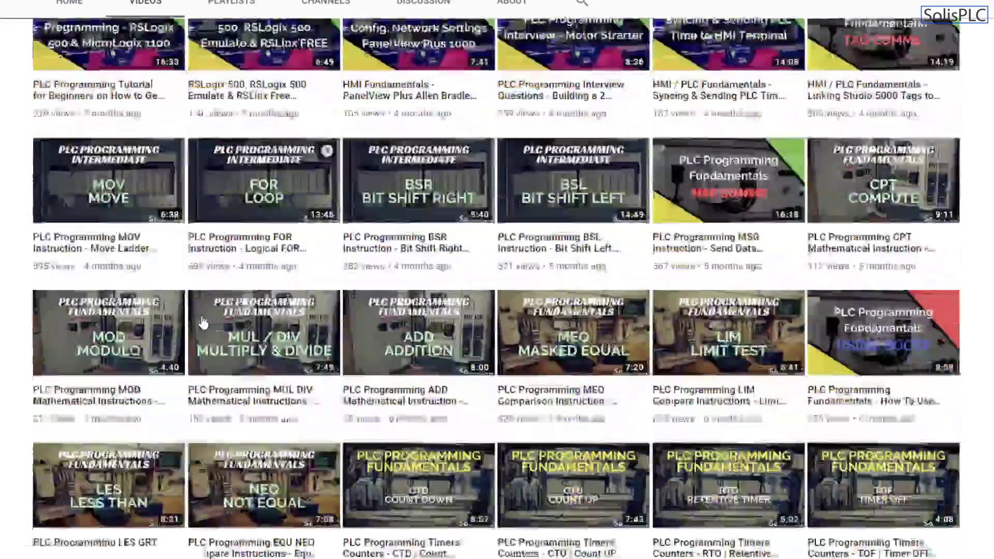
pyautogui.scroll(14, 203, 322)
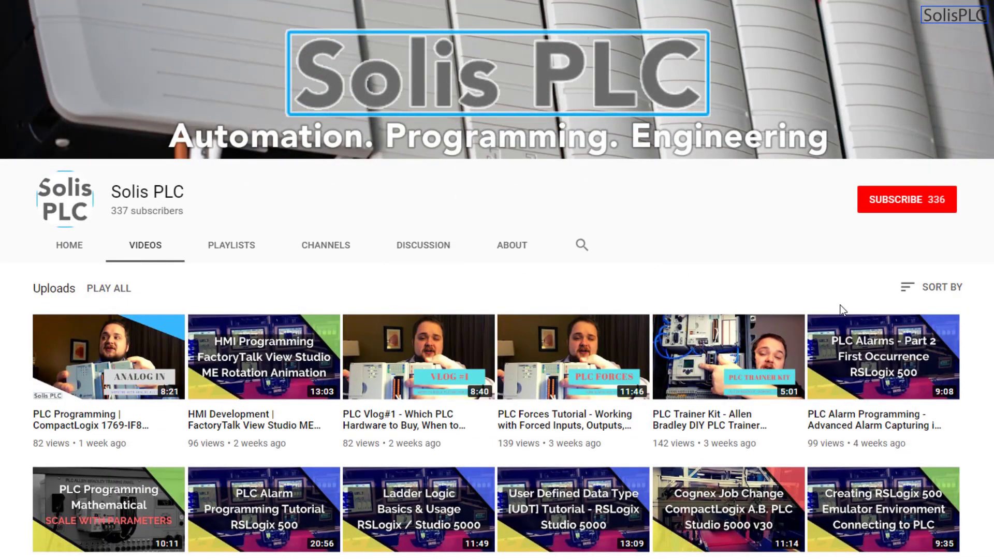
pyautogui.click(898, 204)
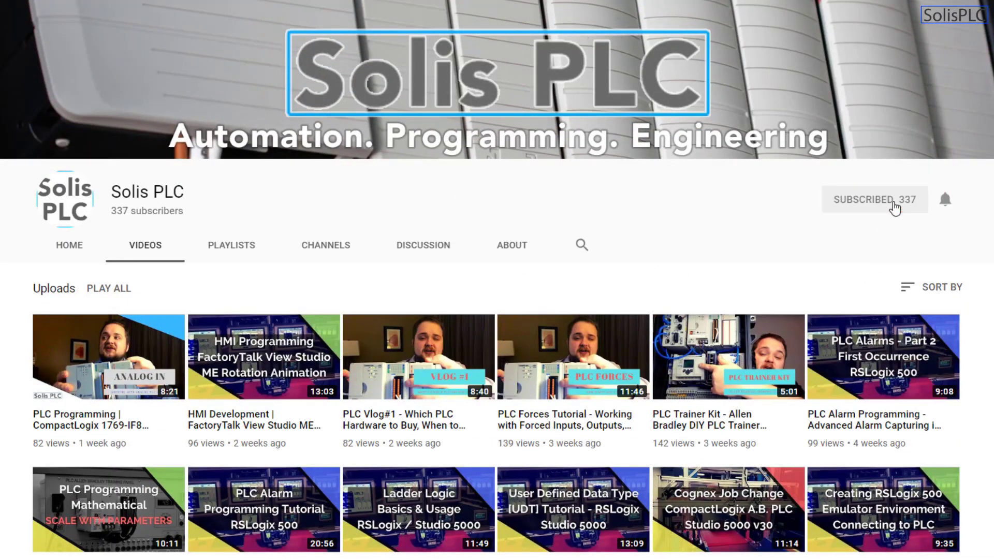
pyautogui.click(945, 200)
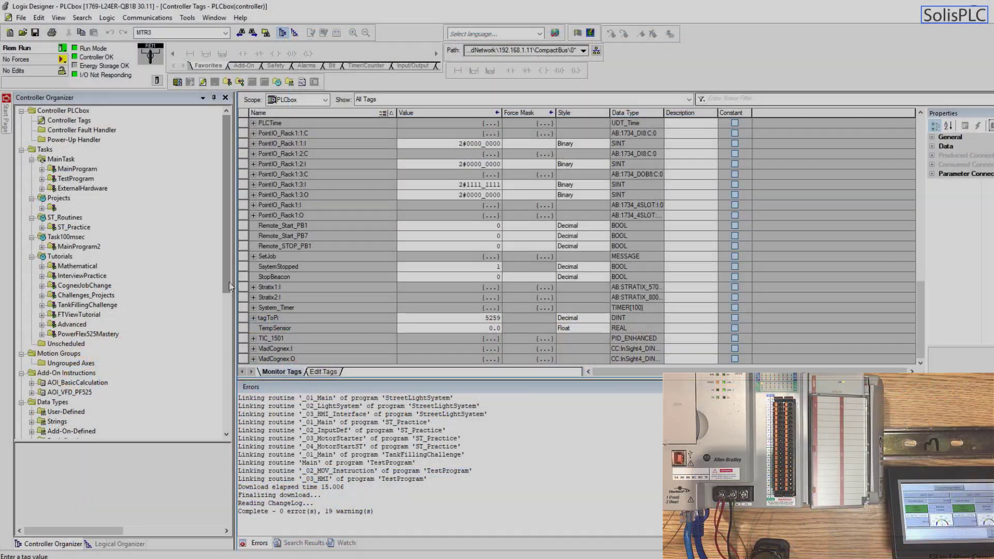
# - Locate the 1769 Bus under I/O Configuration, inspect Embedded Discrete_IO, and select the Expansion I/O folder
pyautogui.scroll(-4, 228, 310)
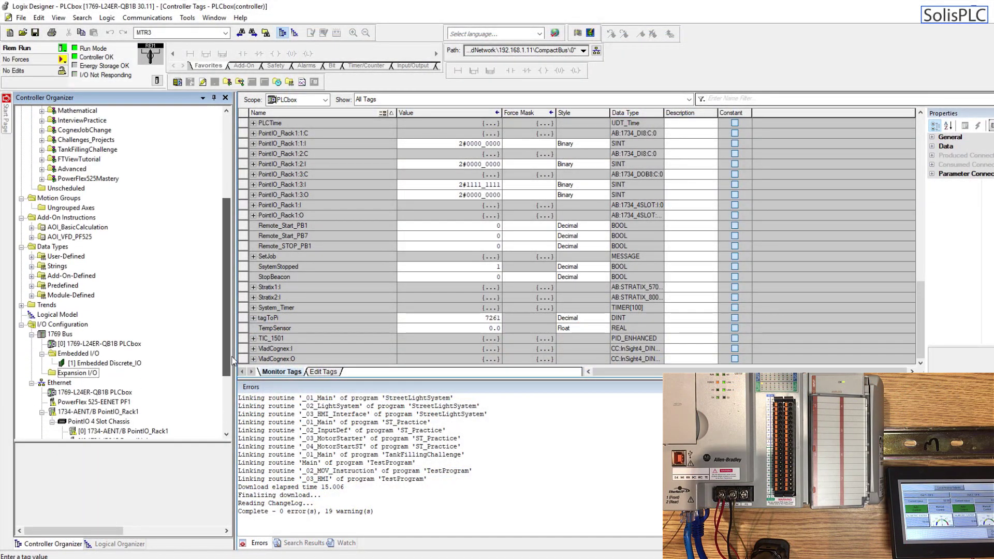
pyautogui.moveTo(232, 360); pyautogui.dragTo(225, 402)
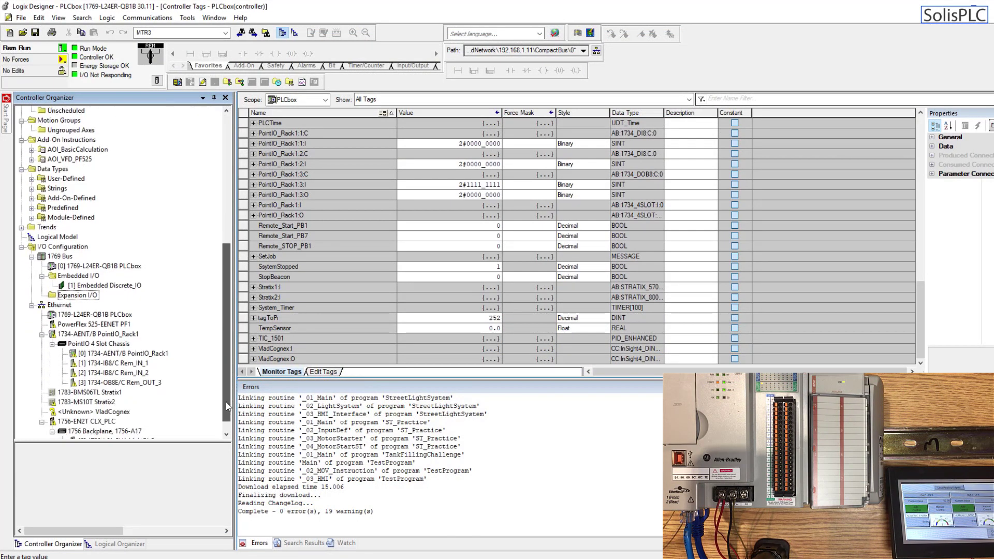
pyautogui.click(94, 285)
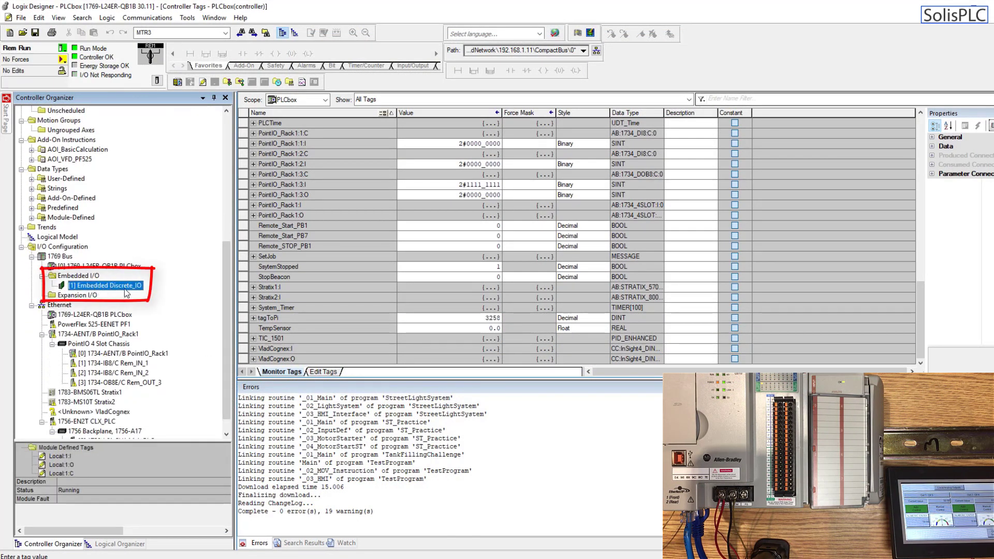
pyautogui.click(85, 298)
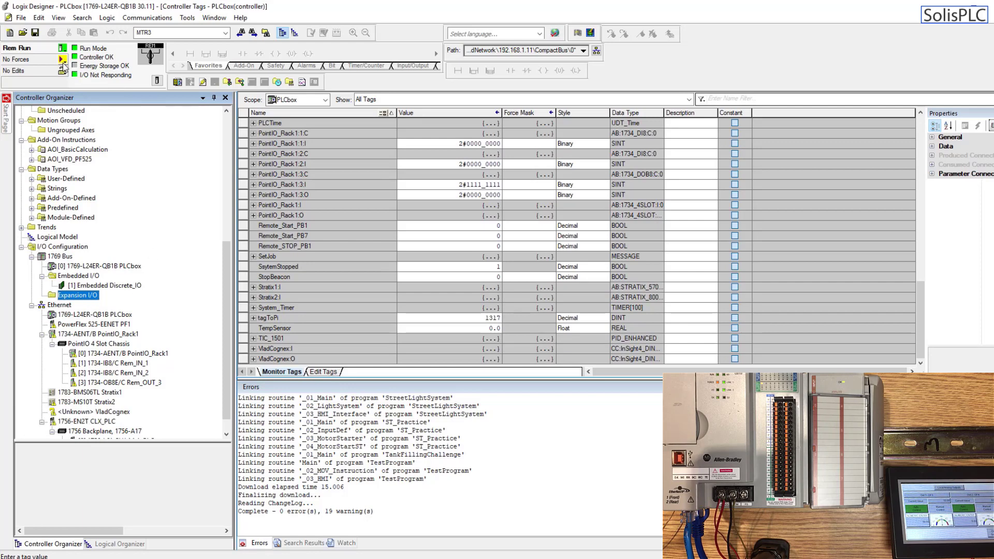
# - Save the project with the current tag values uploaded, and take the controller offline
pyautogui.click(34, 32)
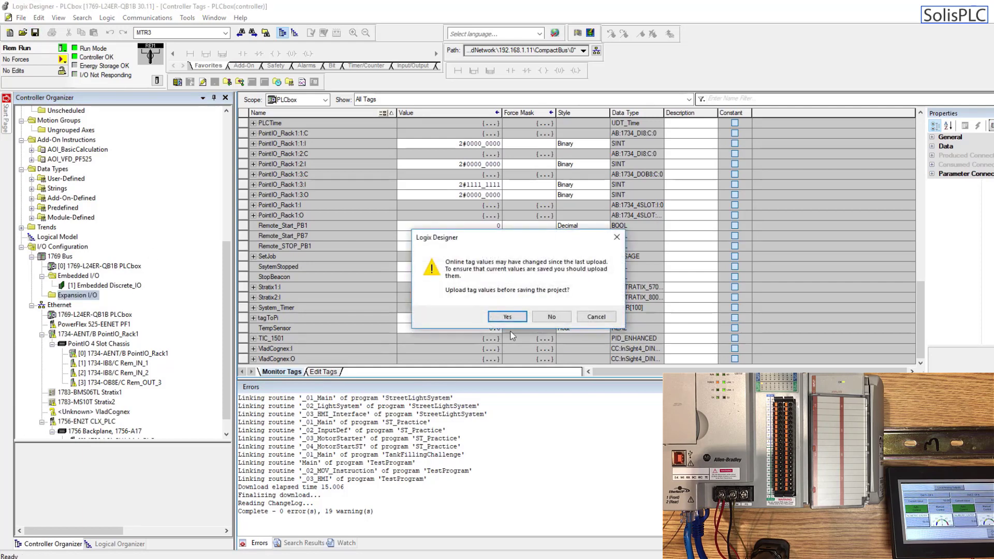
pyautogui.click(507, 316)
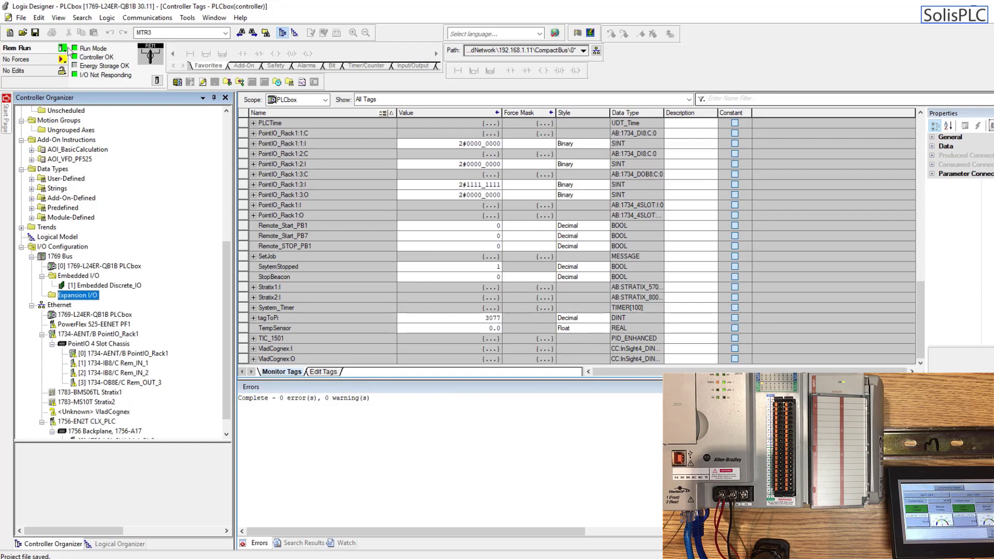
pyautogui.click(63, 48)
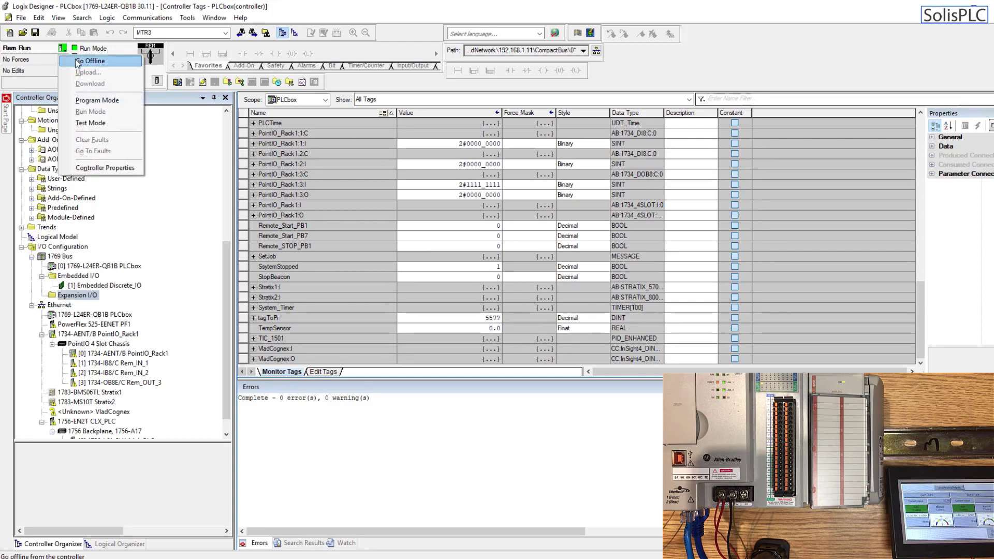
pyautogui.click(78, 61)
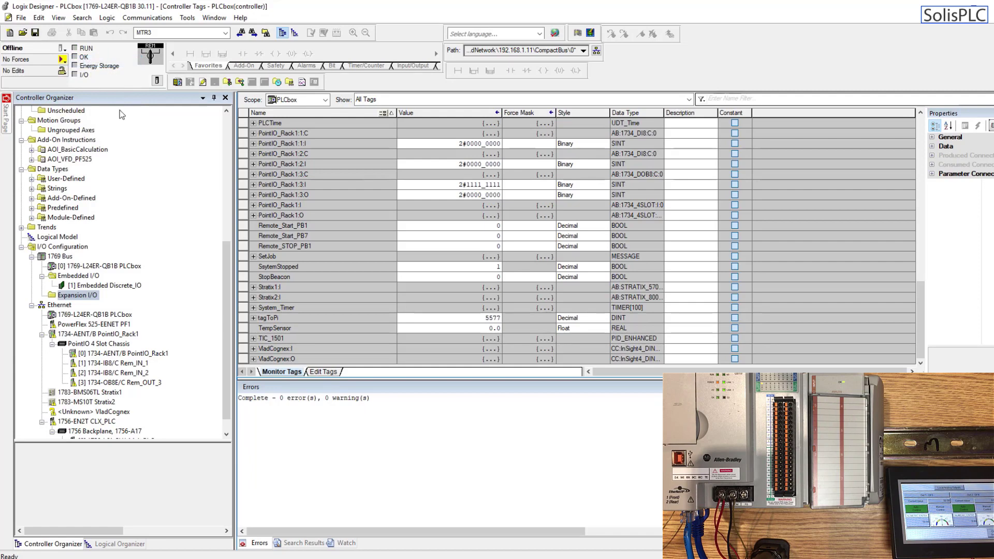
# - Start a new module under Expansion I/O and filter the module catalog for the 1769-IF8 analog input
pyautogui.rightClick(83, 300)
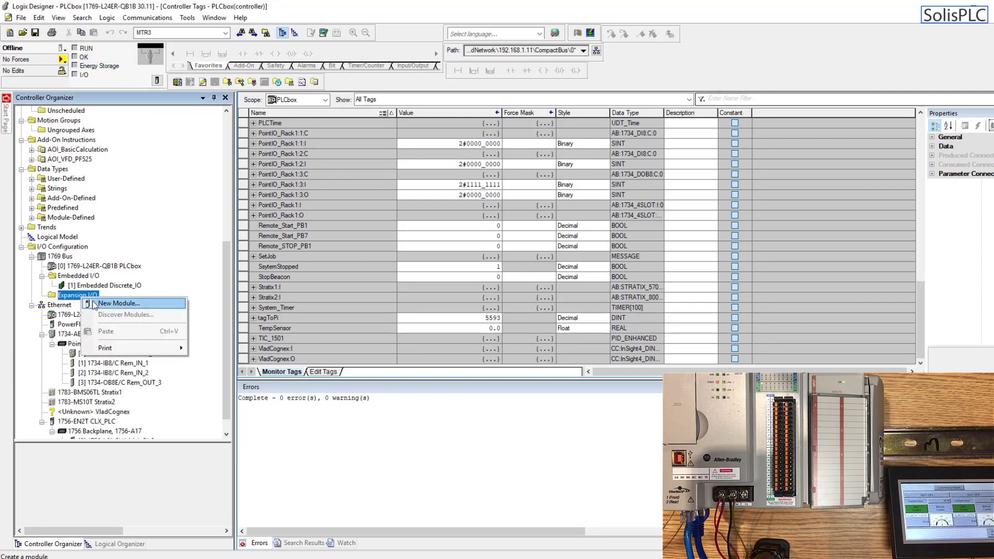
pyautogui.click(95, 303)
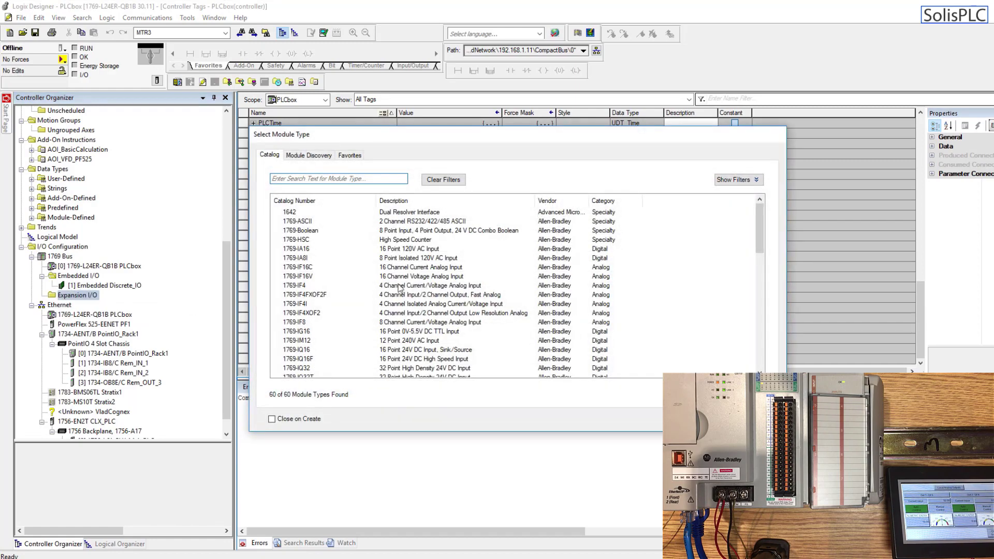
pyautogui.scroll(-7, 405, 270)
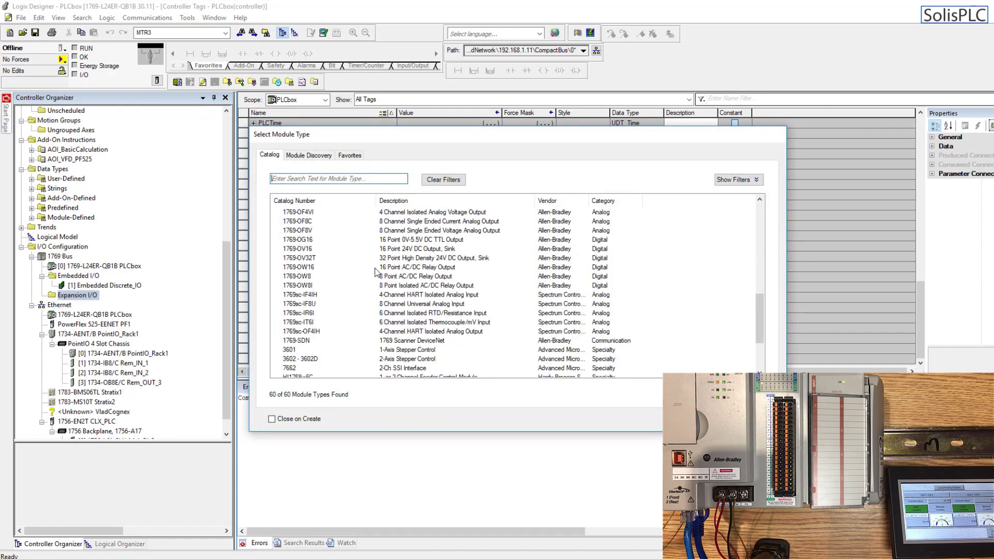
pyautogui.scroll(1, 376, 268)
pyautogui.click(321, 182)
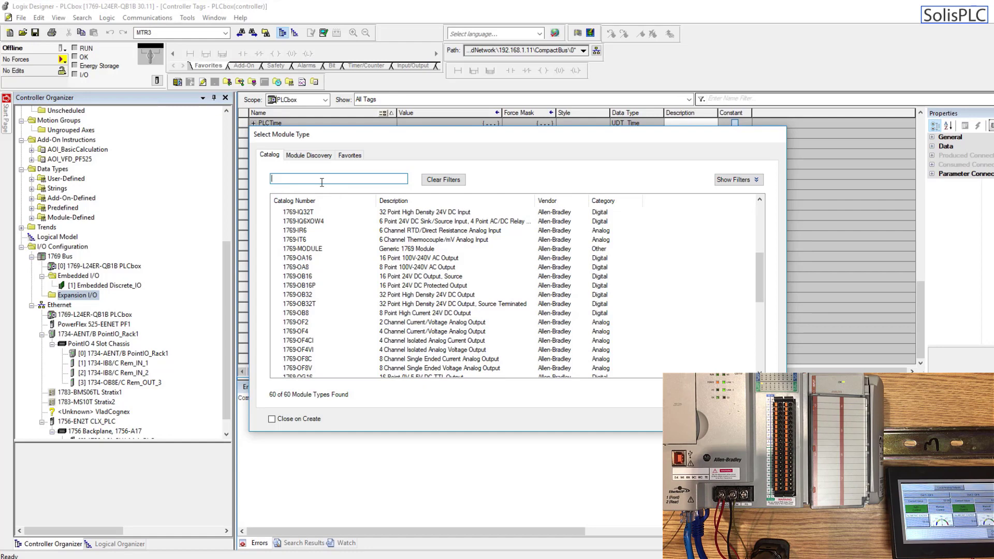
pyautogui.write('1769-')
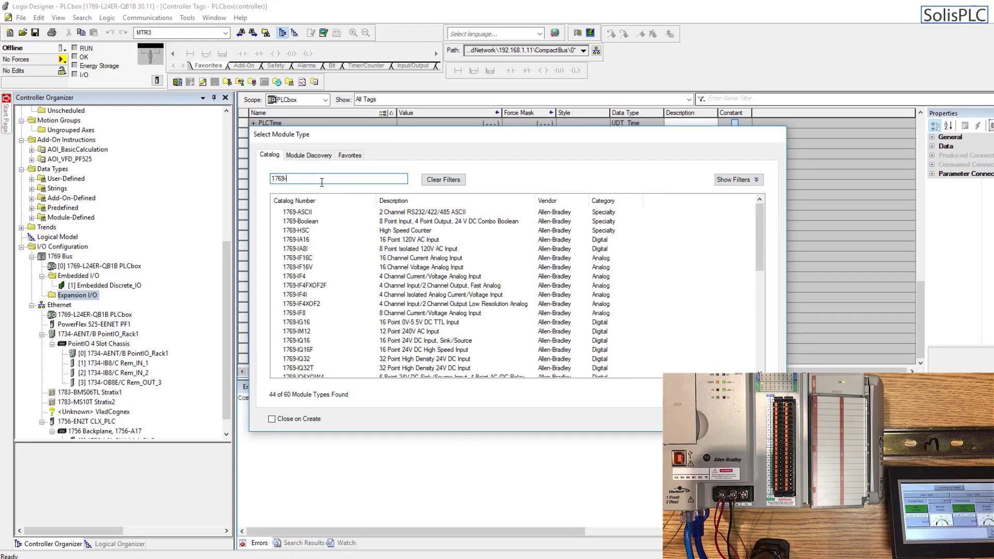
pyautogui.write('IF8')
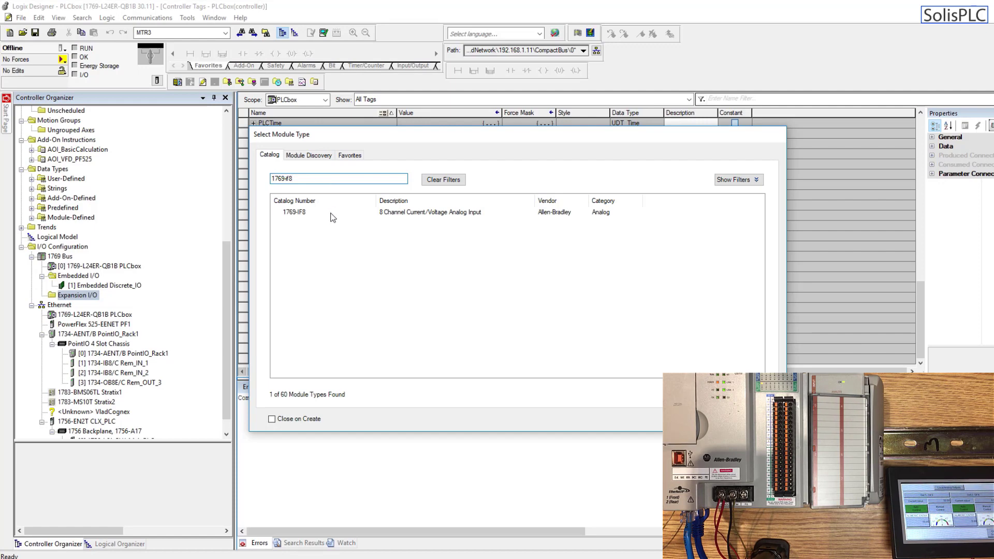
pyautogui.click(293, 217)
pyautogui.click(300, 216)
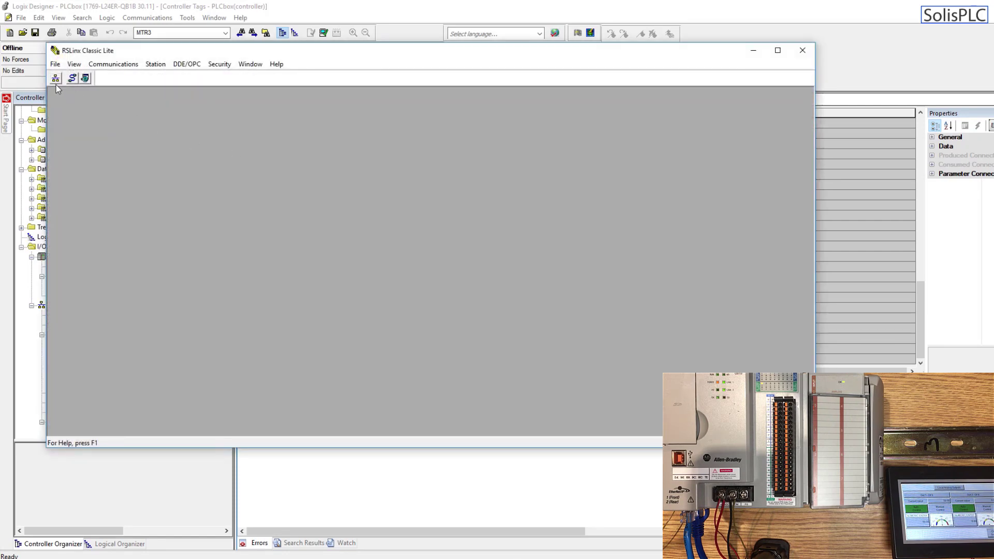
# - In RSLinx Classic, open RSWho and expand the 192.168.1.11 PLCbox controller's CompactBus to reach the 8-channel analog input module
pyautogui.click(56, 78)
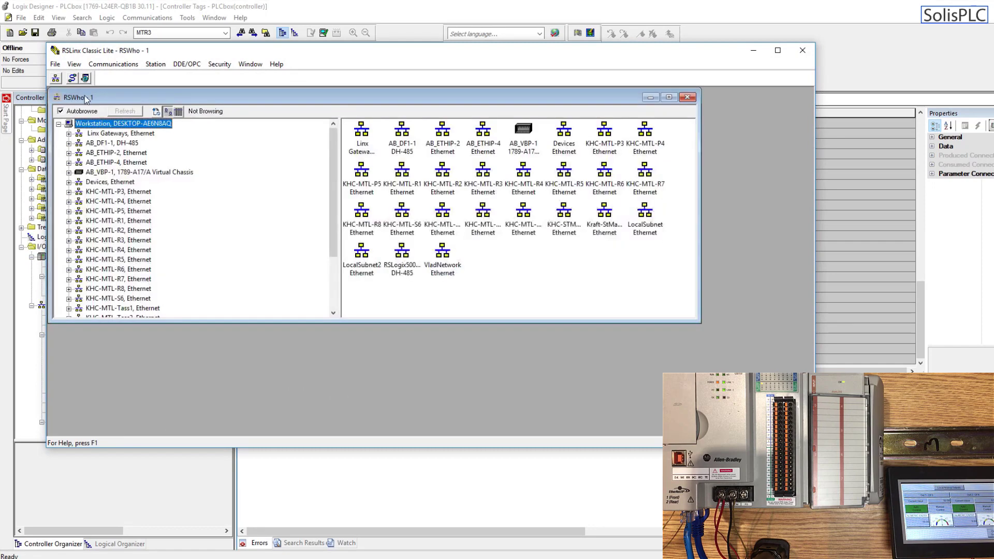
pyautogui.scroll(-3, 112, 239)
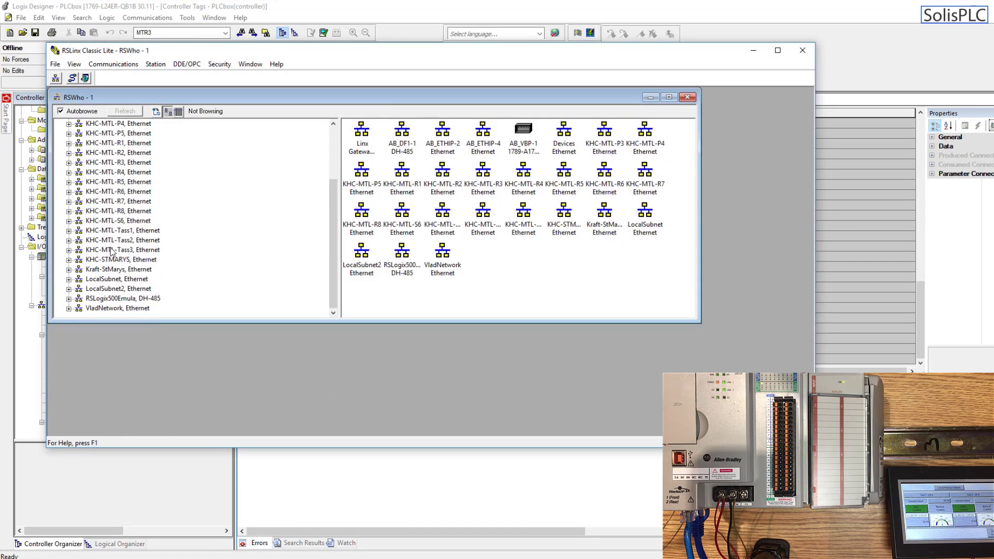
pyautogui.click(70, 309)
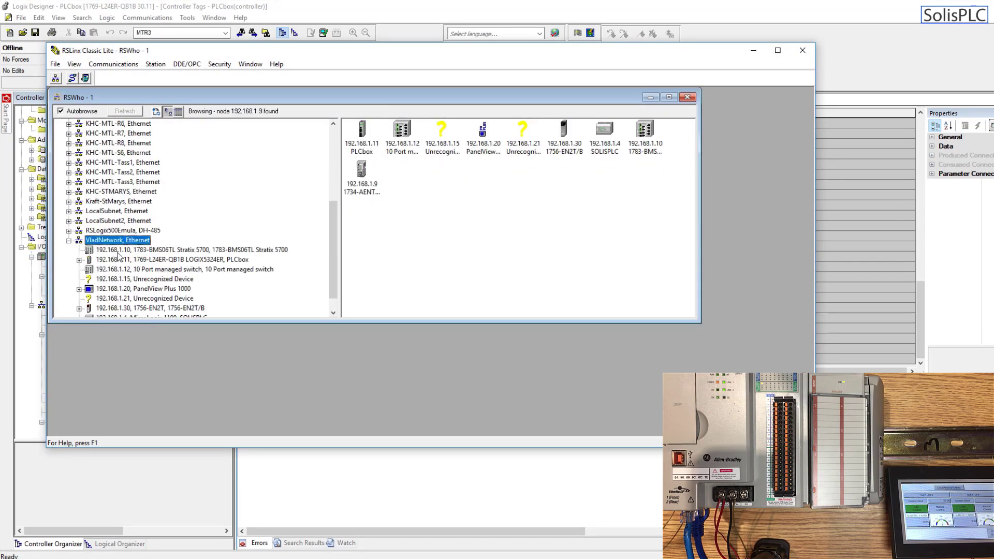
pyautogui.click(119, 260)
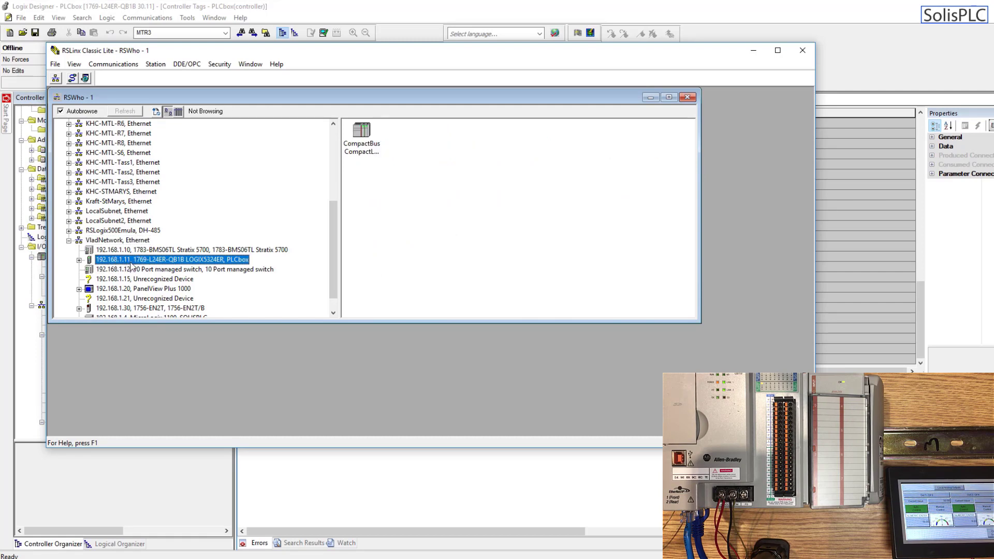
pyautogui.click(79, 260)
pyautogui.click(89, 270)
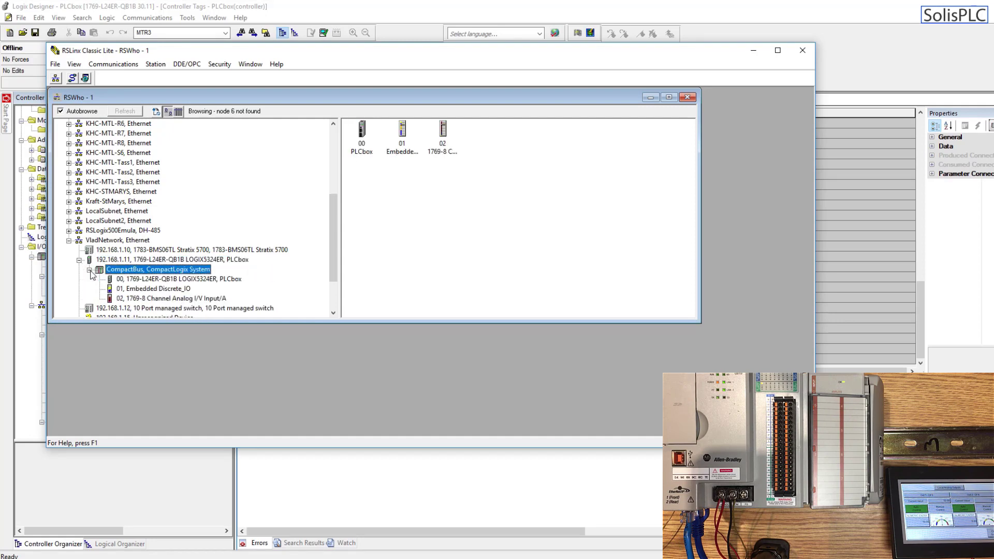
pyautogui.click(170, 269)
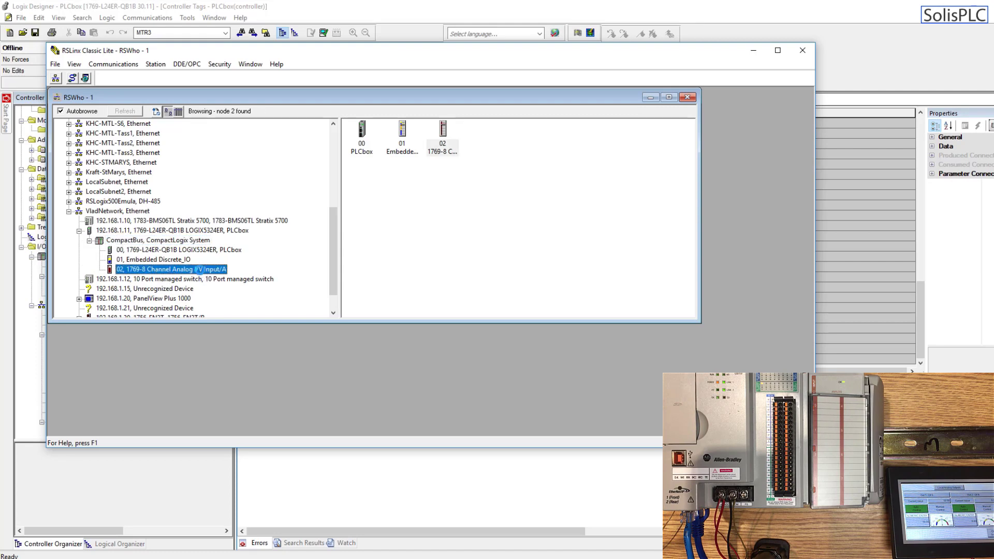
# - Check the revision of the 8-channel analog input module in its device properties, and close them
pyautogui.rightClick(199, 269)
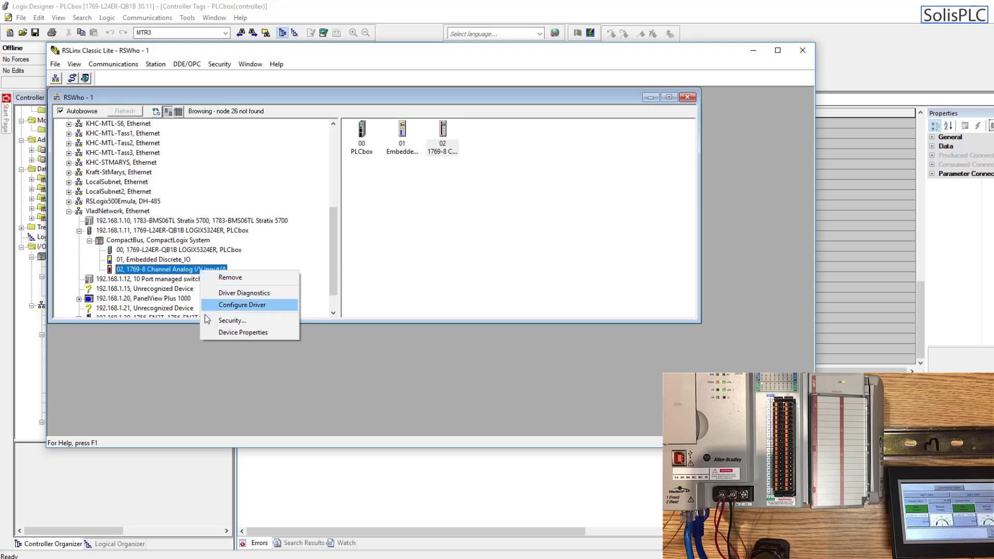
pyautogui.click(229, 332)
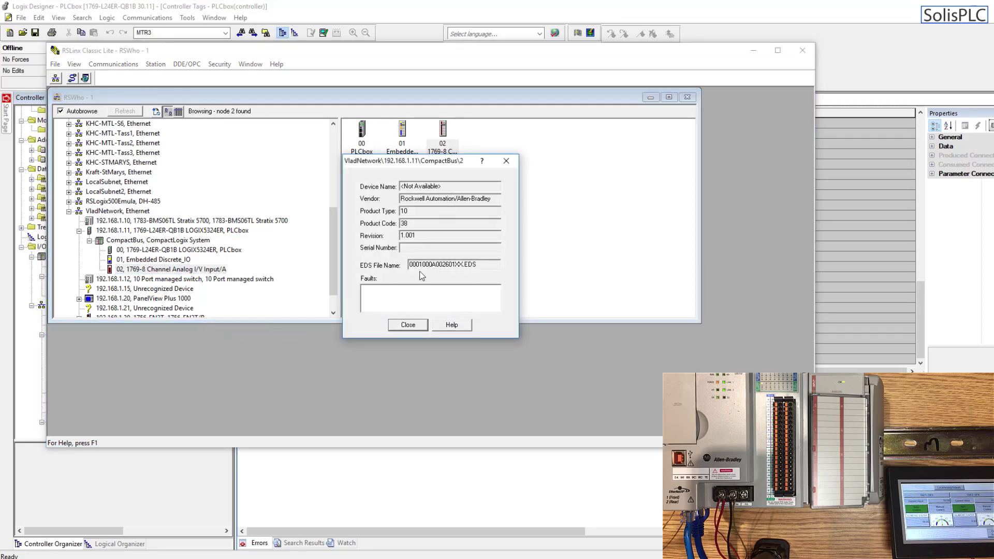
pyautogui.doubleClick(428, 236)
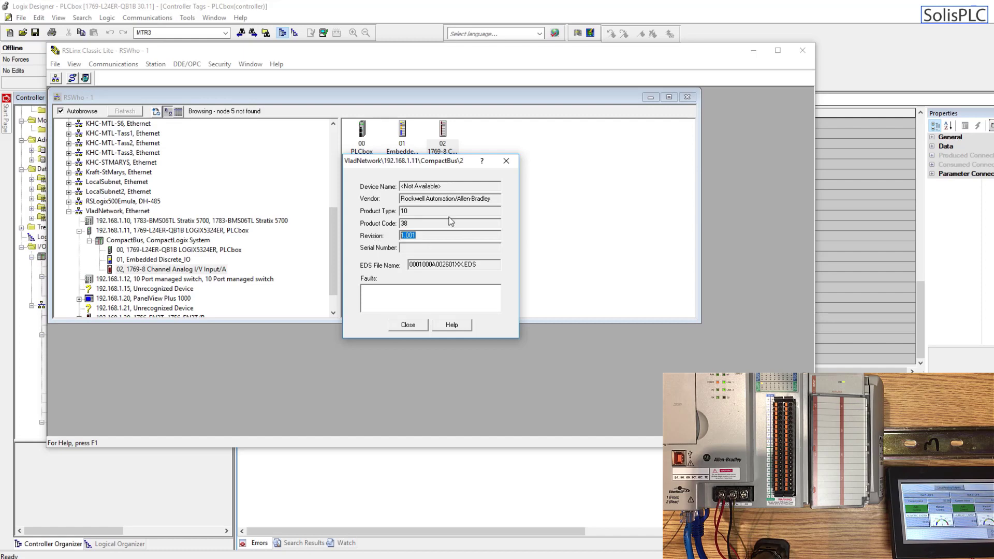
pyautogui.click(501, 163)
# - View the driver diagnostics and the driver's station mapping from the analog input module, closing each window after viewing
pyautogui.rightClick(200, 270)
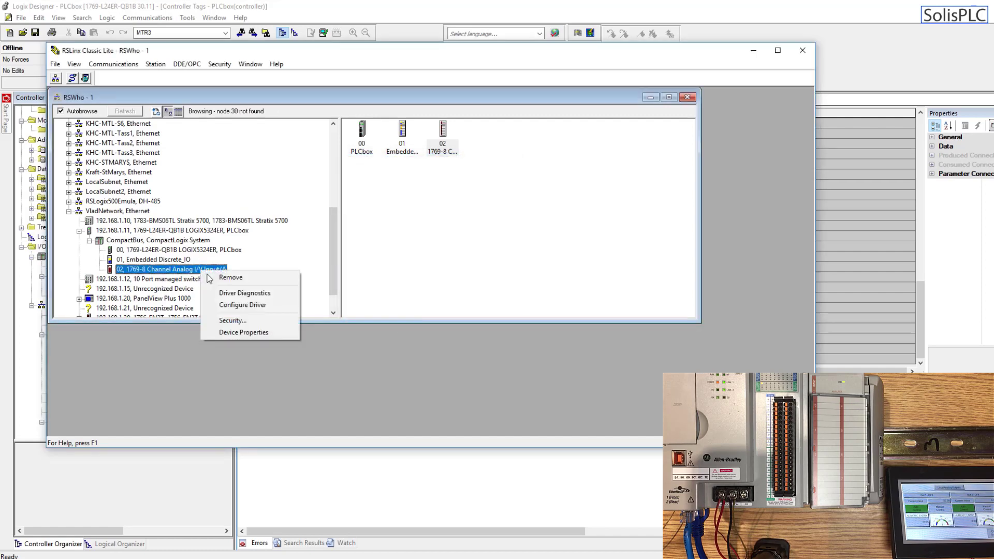
pyautogui.click(255, 294)
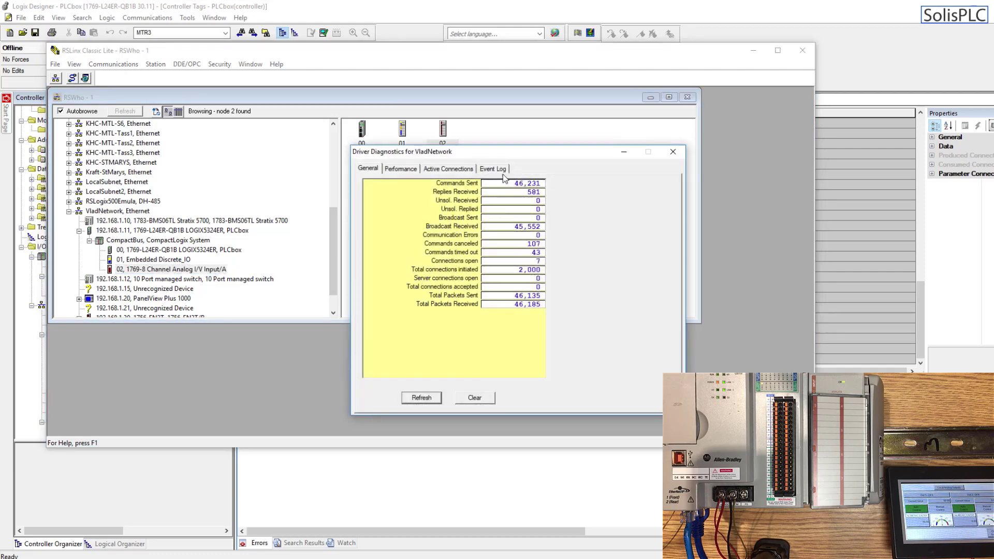
pyautogui.click(672, 153)
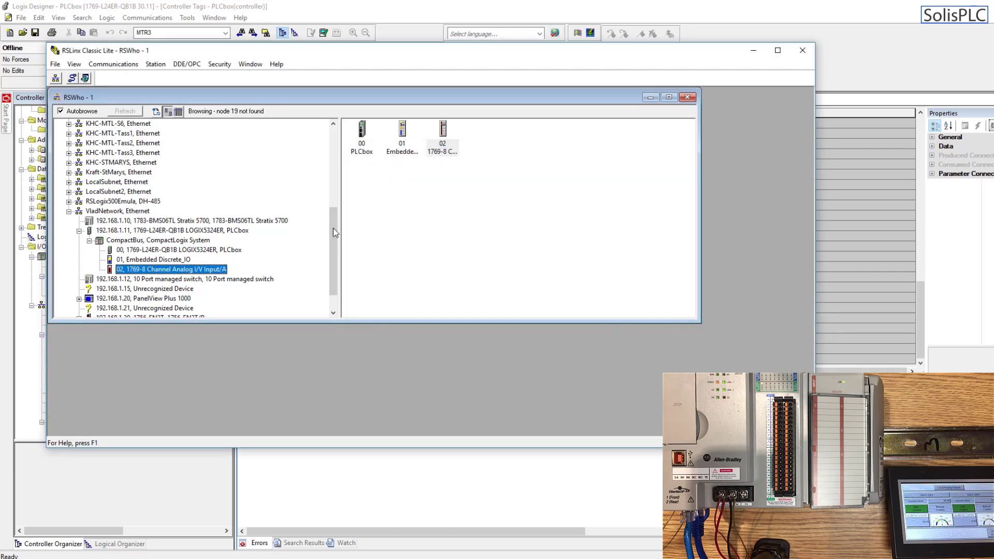
pyautogui.rightClick(198, 269)
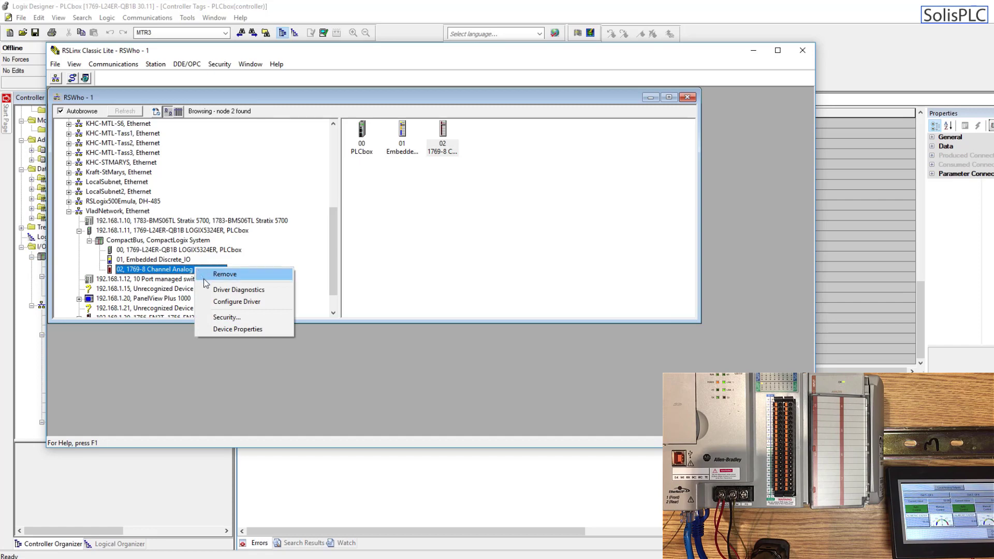
pyautogui.click(223, 302)
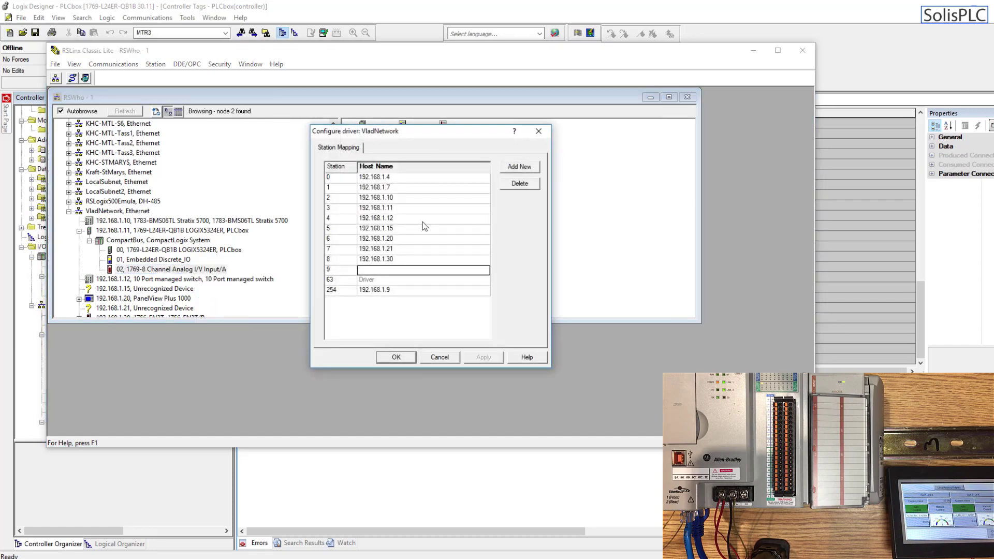
pyautogui.click(539, 131)
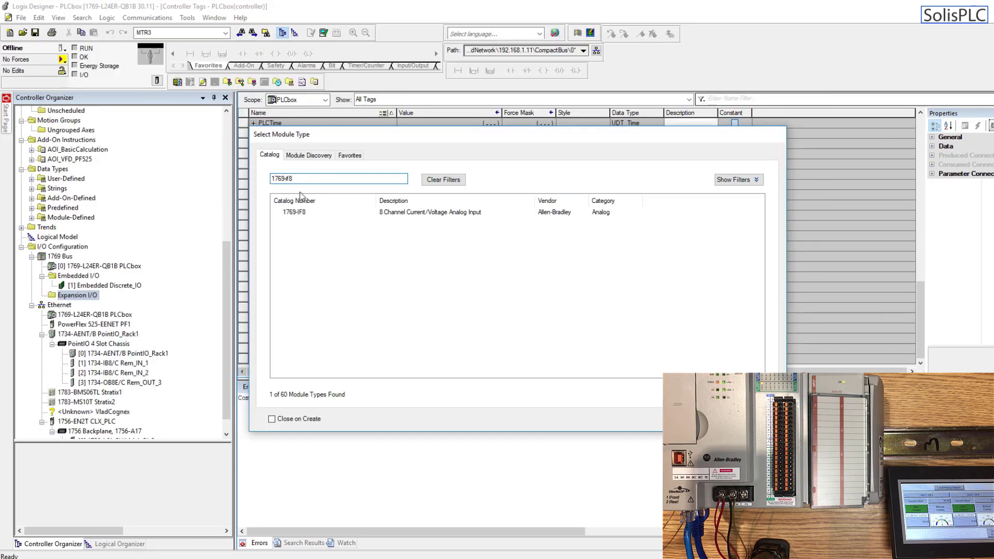
# - Create the 1769-IF8 module in slot 2 with the name Local_Analog_IN2, and close the module catalog
pyautogui.click(316, 209)
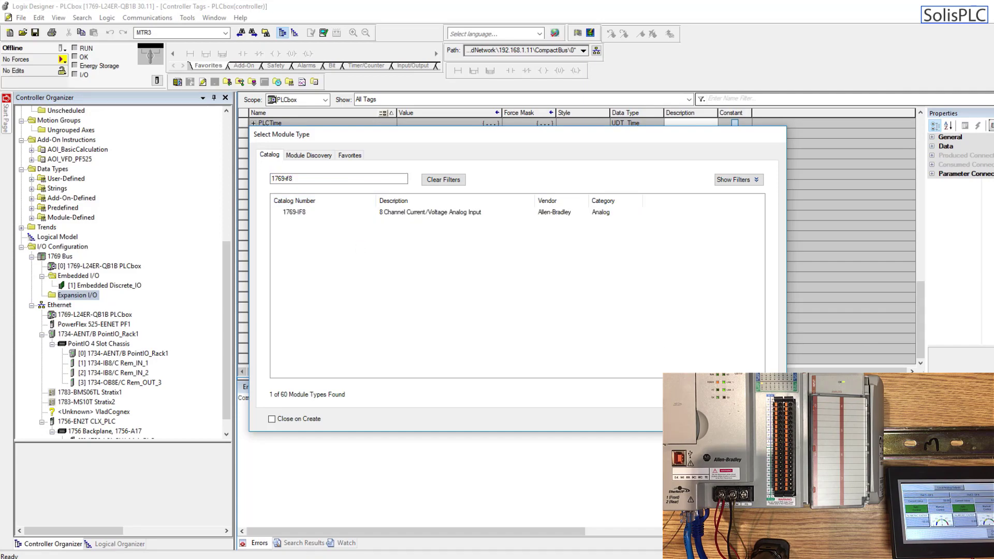
pyautogui.doubleClick(315, 212)
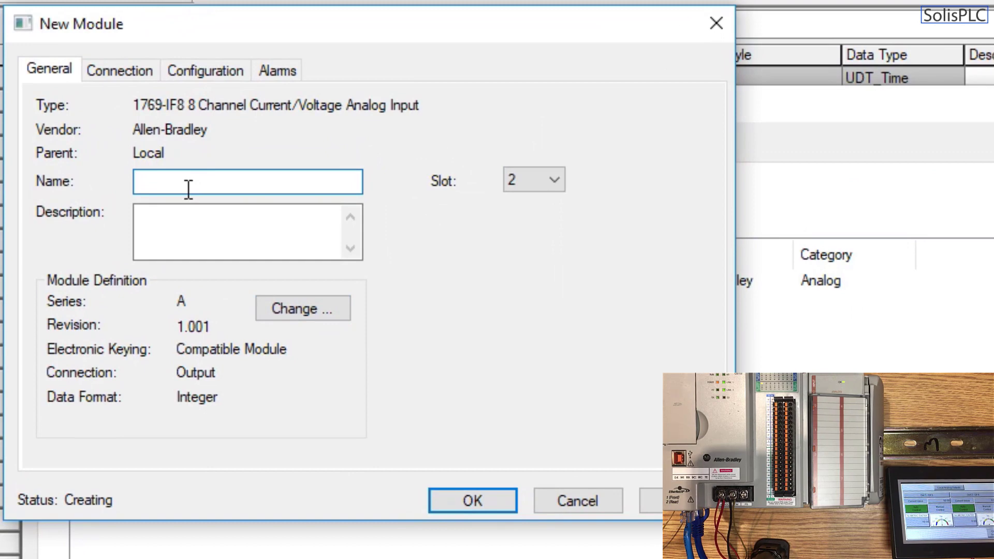
pyautogui.write('Loc')
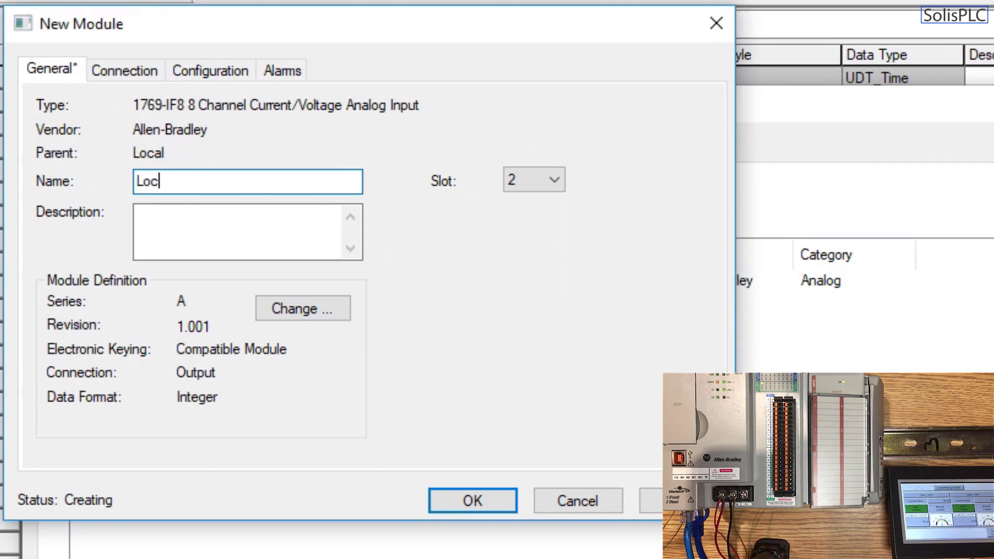
pyautogui.write('al_Anal')
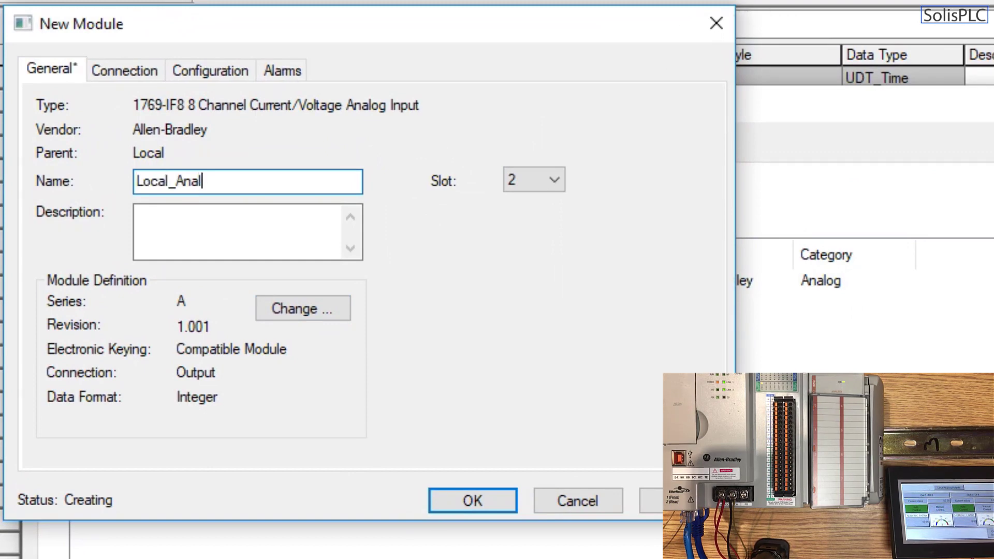
pyautogui.write('og_IN')
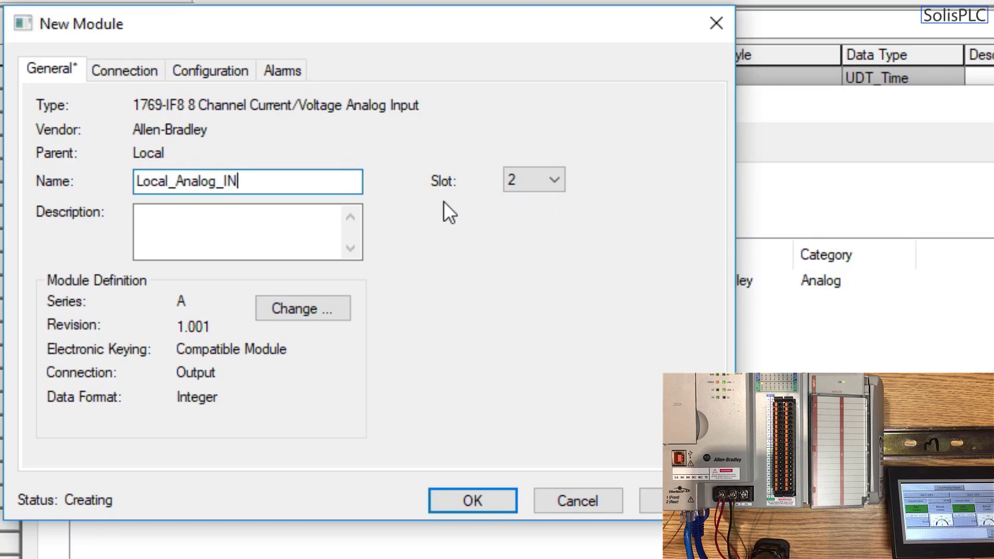
pyautogui.write('2')
pyautogui.click(195, 246)
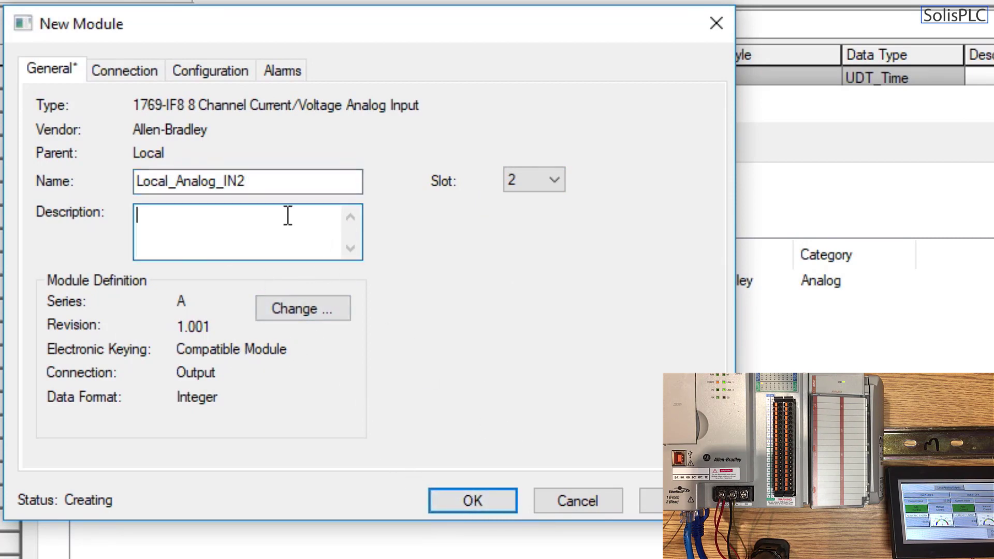
pyautogui.click(473, 501)
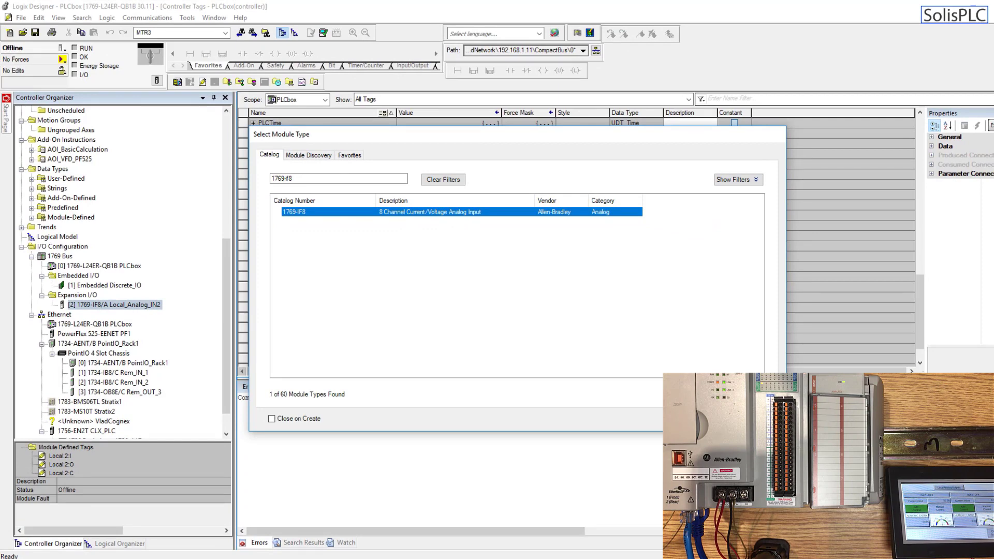
pyautogui.press('Escape')
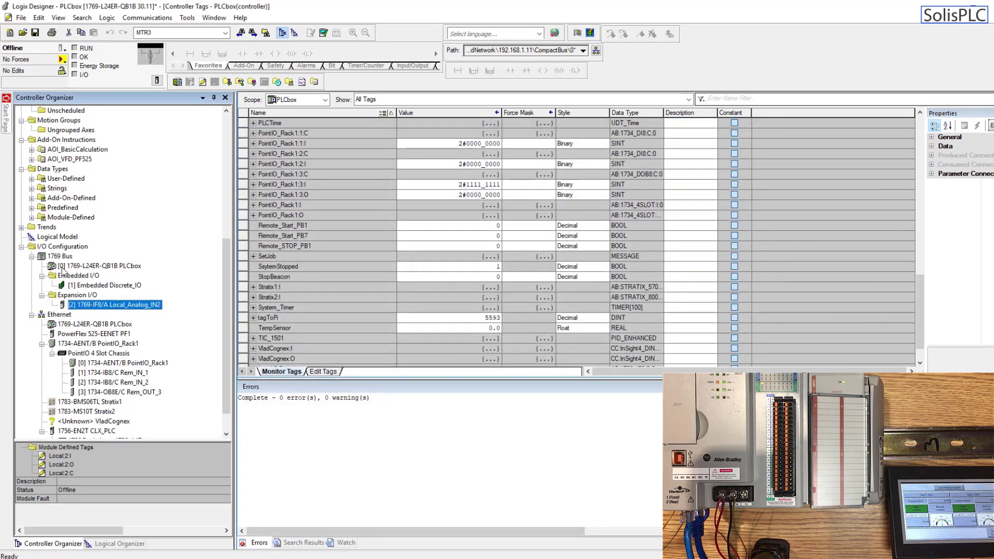
# - Open the properties of Local_Analog_IN2, review its requested packet interval, and bring up the channel configuration
pyautogui.rightClick(111, 307)
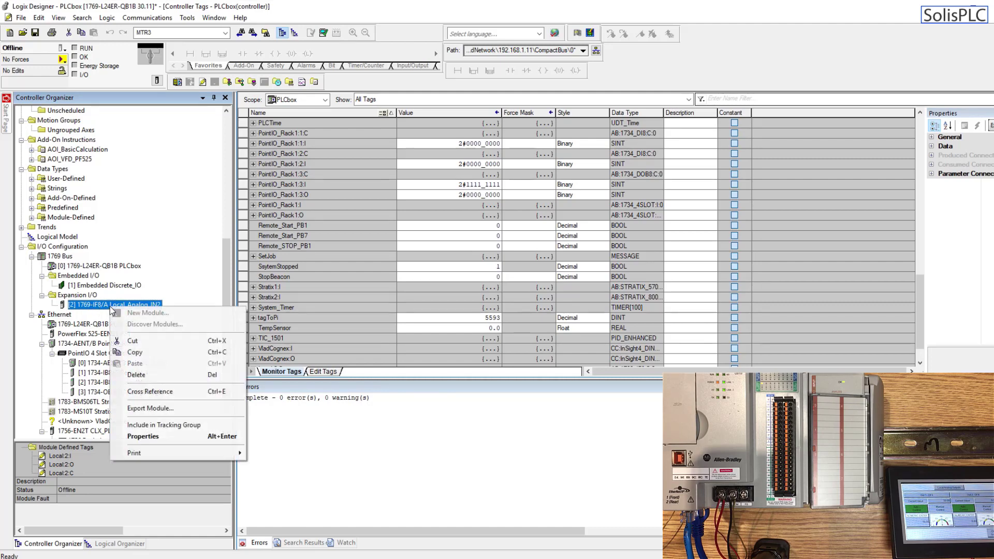
pyautogui.click(141, 436)
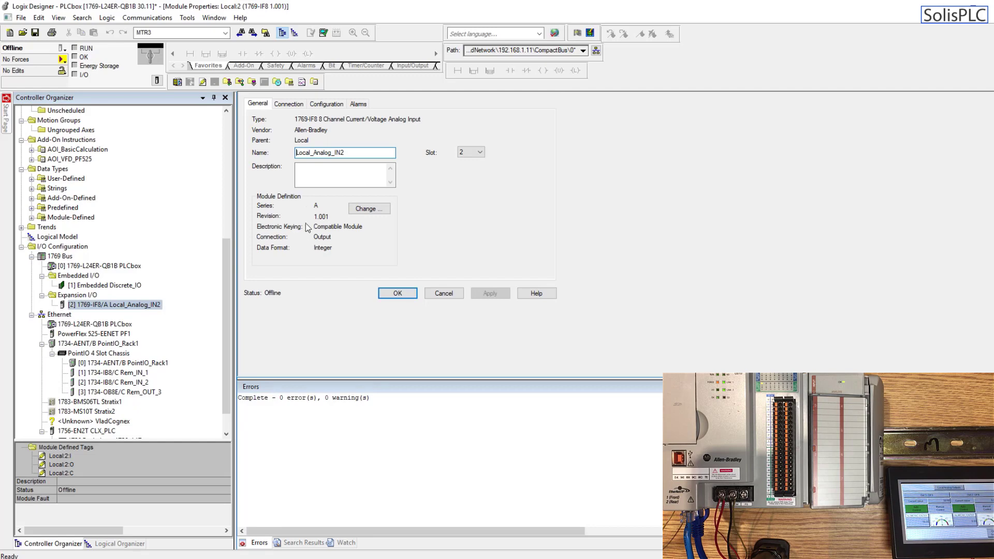
pyautogui.click(286, 105)
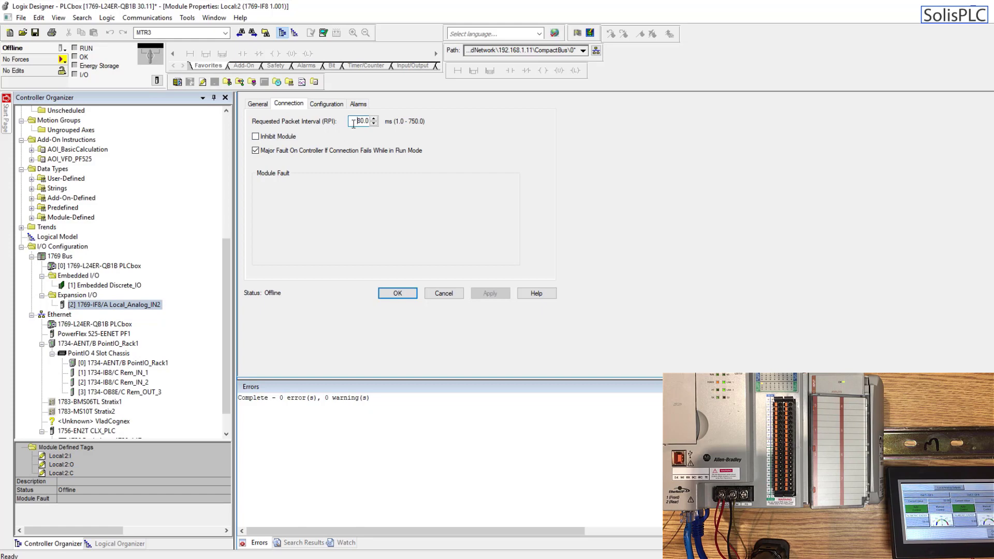
pyautogui.moveTo(351, 122); pyautogui.dragTo(382, 123)
pyautogui.click(412, 113)
pyautogui.click(329, 104)
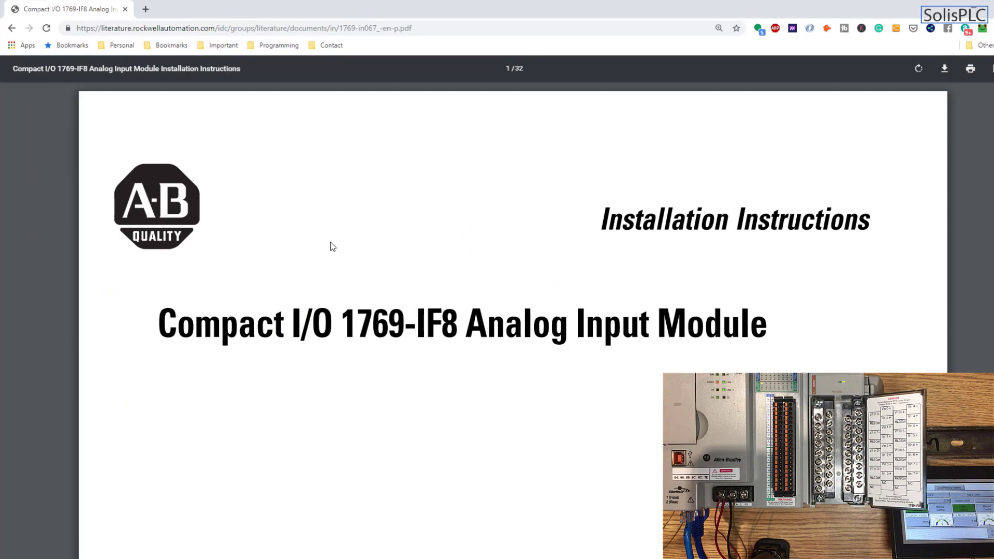
# - In the browser's 1769-IF8 installation instructions PDF, examine the field wiring diagrams for single-ended and differential transmitters
pyautogui.scroll(-3, 332, 246)
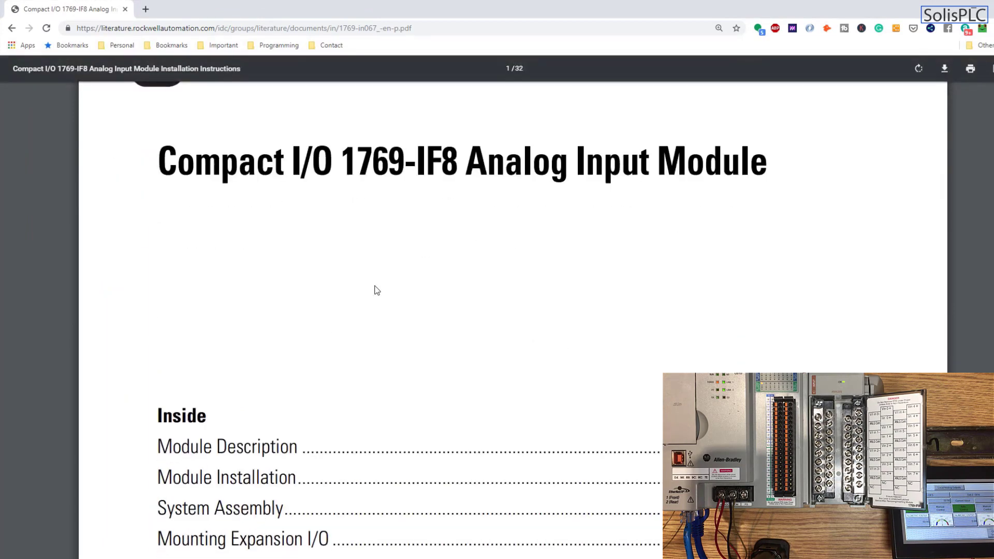
pyautogui.scroll(-3, 362, 289)
pyautogui.scroll(-1, 329, 290)
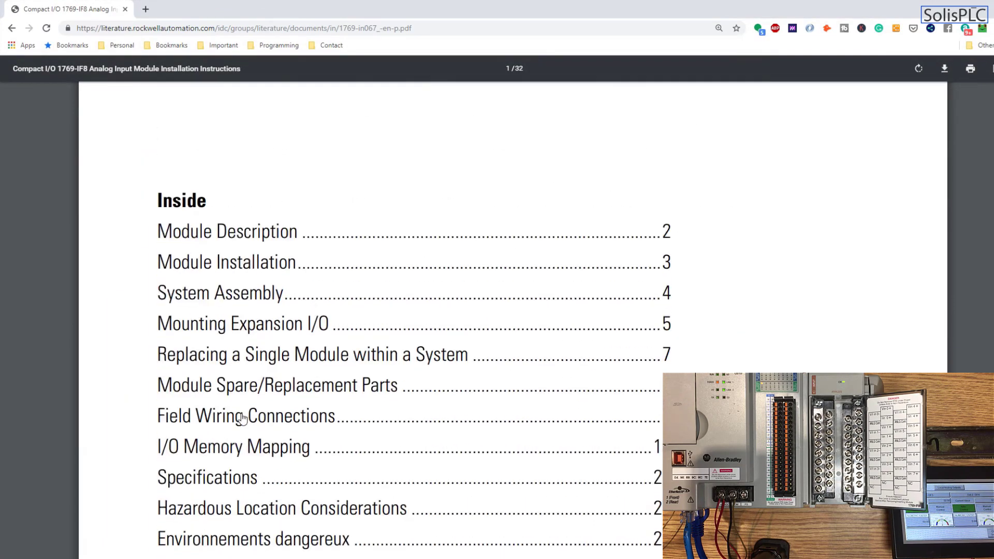
pyautogui.click(240, 417)
pyautogui.scroll(-15, 330, 342)
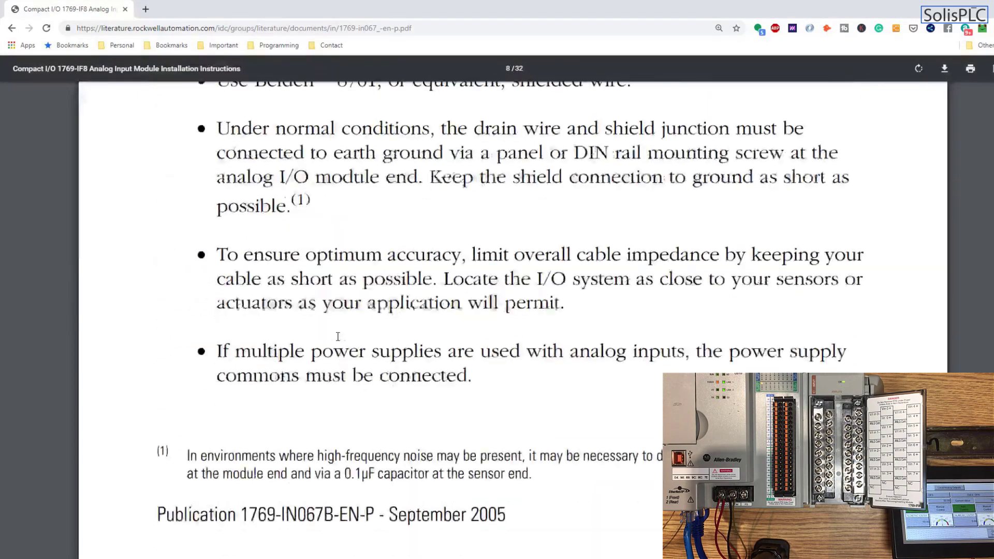
pyautogui.scroll(-10, 338, 336)
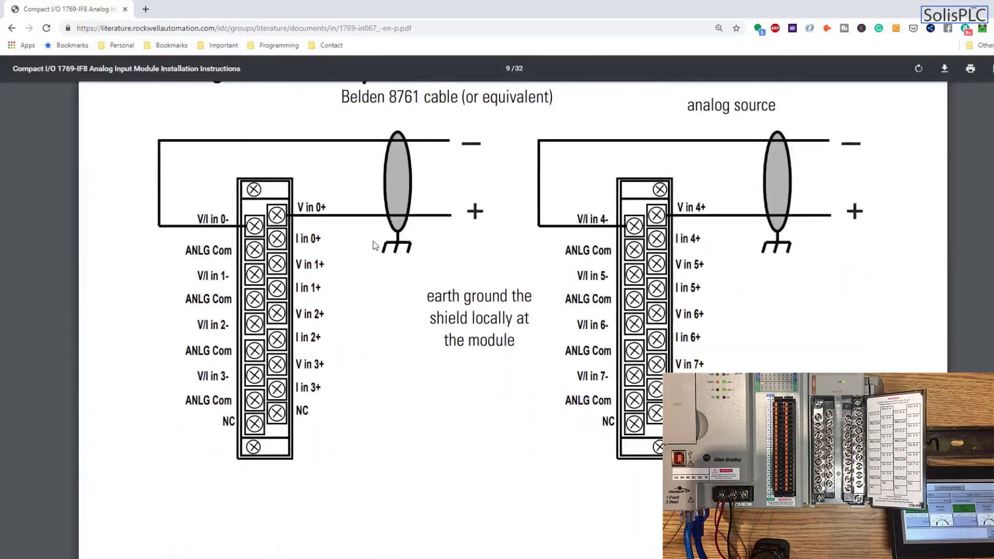
pyautogui.scroll(-4, 379, 245)
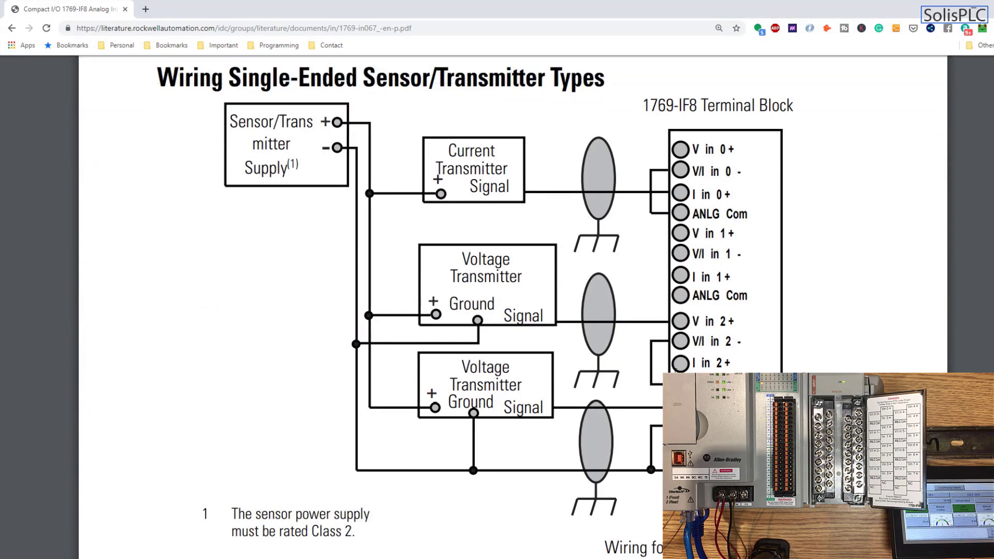
pyautogui.scroll(-12, 573, 344)
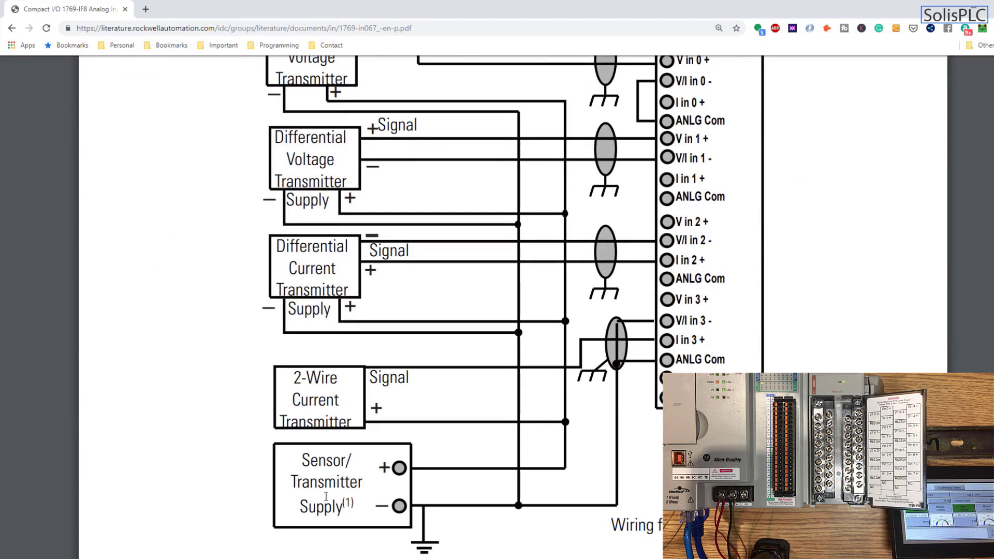
# - Back in Logix Designer, enable channel 0 with a 0V to 5V input range and Raw/Proportional data format, and apply the configuration
pyautogui.hotkey('alt', 'Tab')
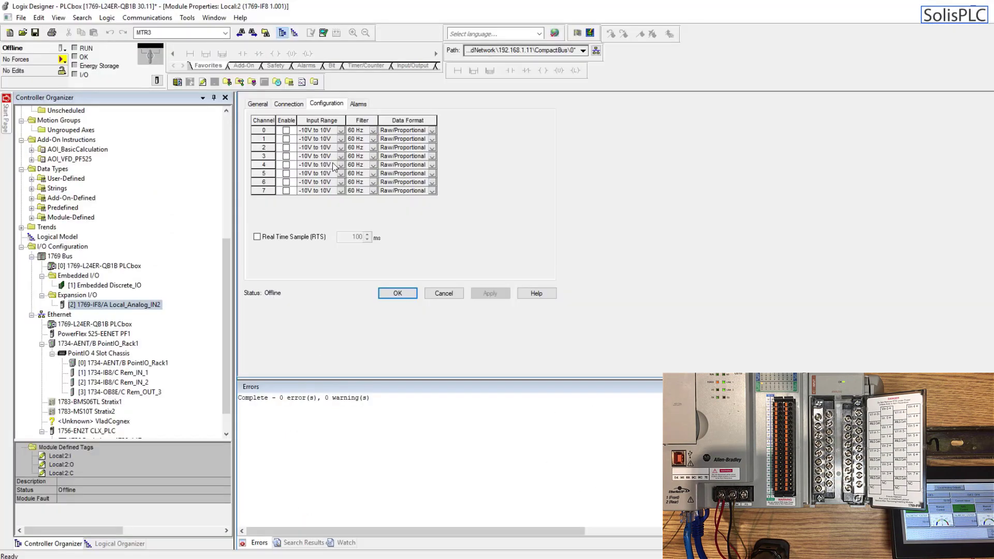
pyautogui.click(285, 131)
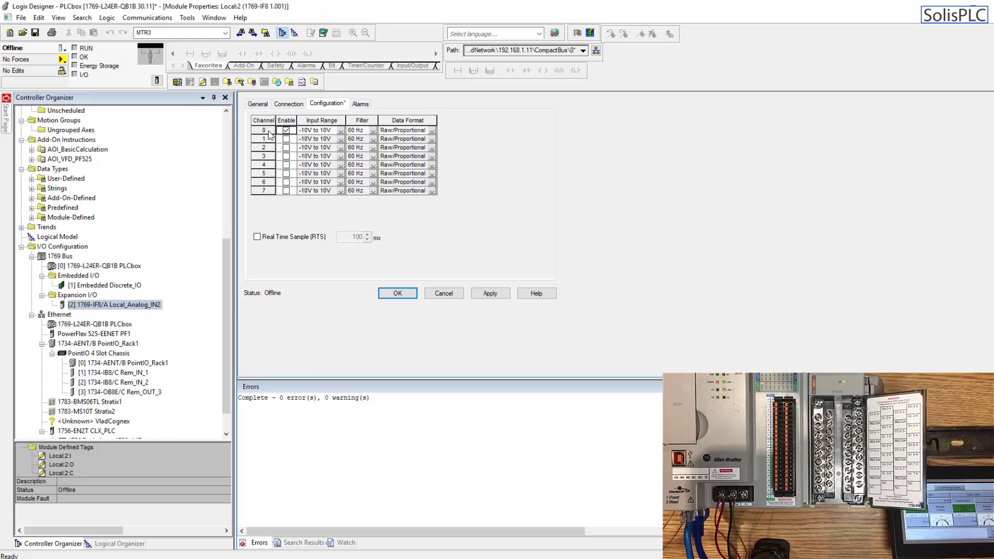
pyautogui.click(340, 131)
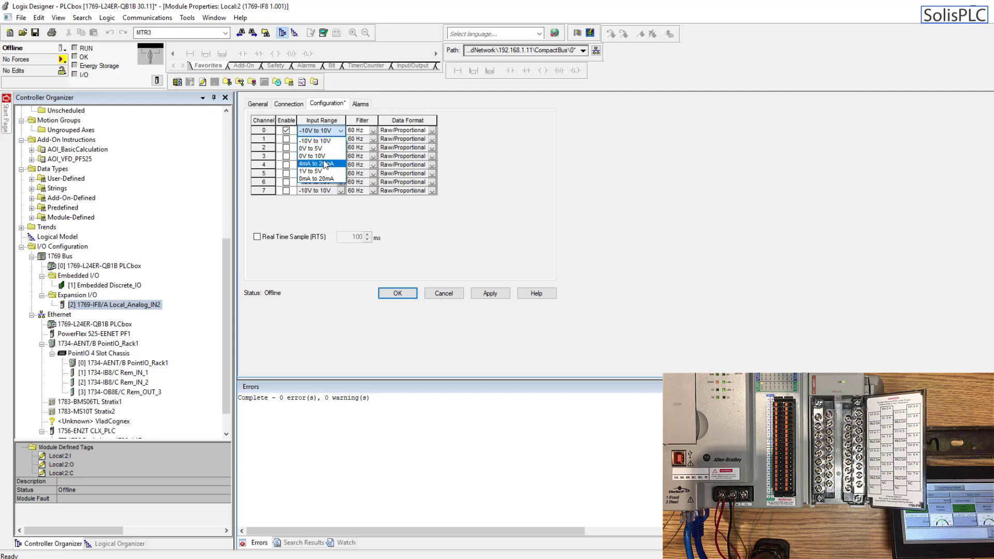
pyautogui.press('Up')
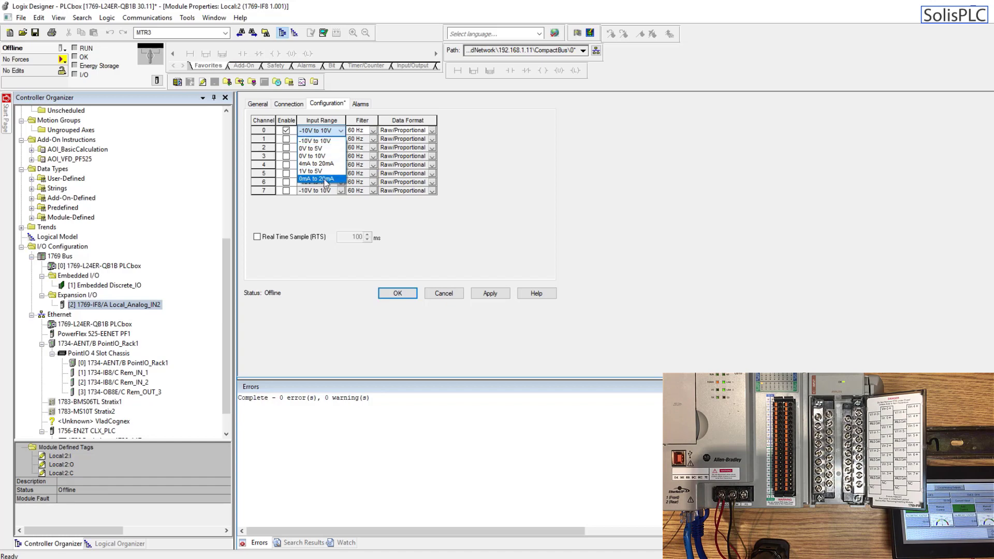
pyautogui.click(336, 151)
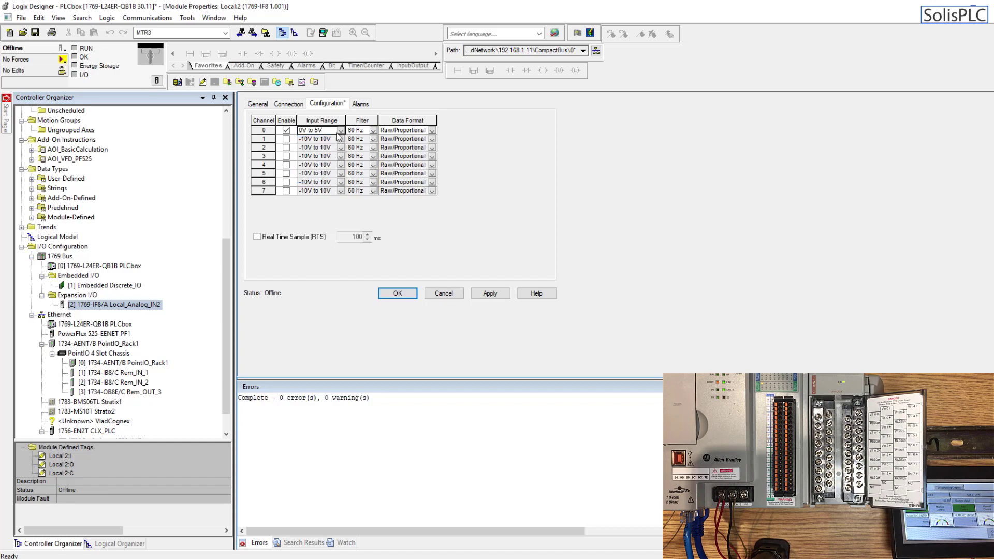
pyautogui.click(338, 132)
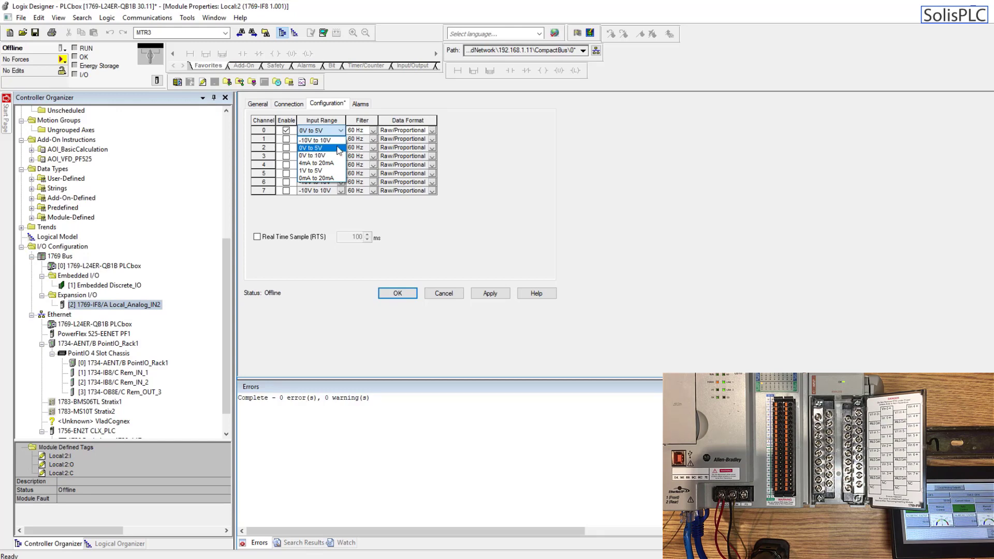
pyautogui.click(339, 149)
pyautogui.click(330, 131)
pyautogui.click(325, 147)
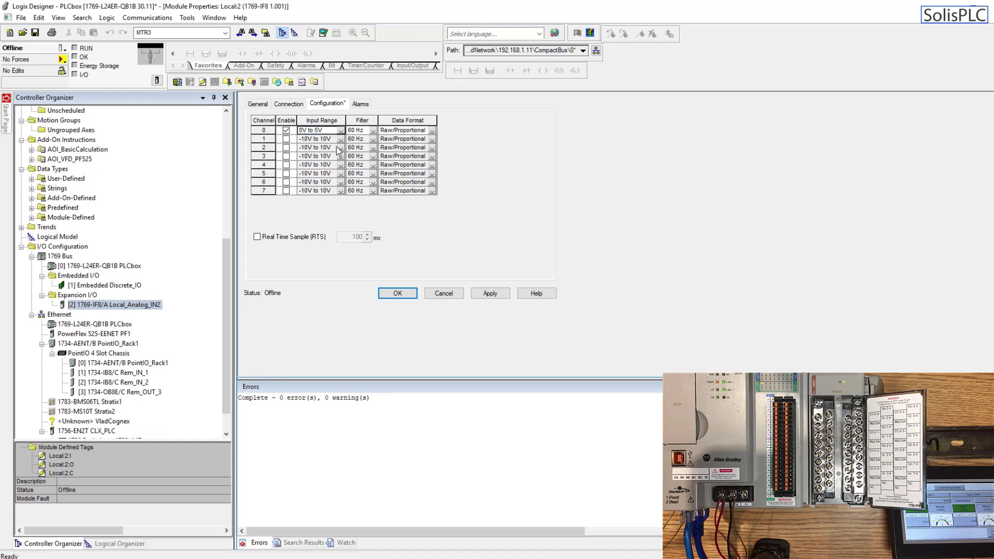
pyautogui.click(414, 132)
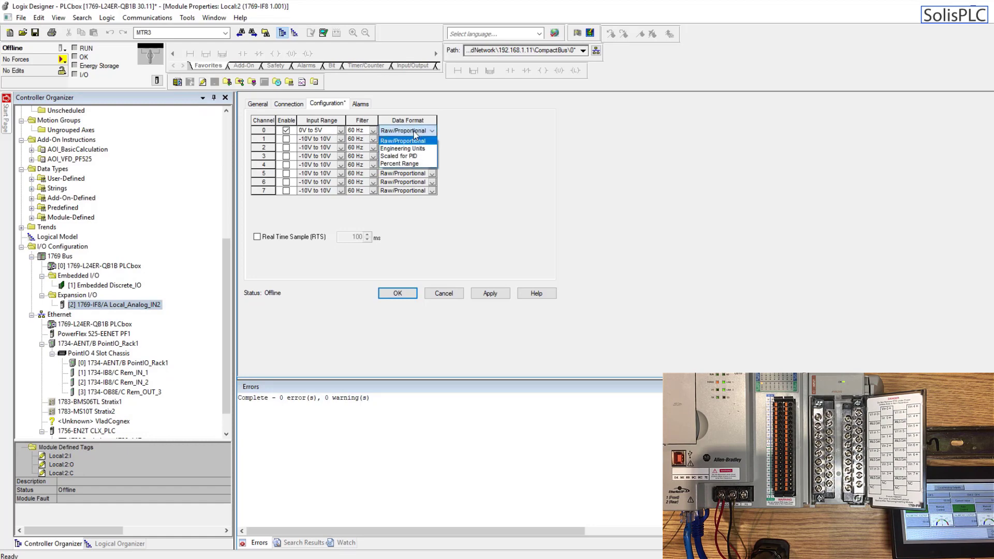
pyautogui.click(470, 134)
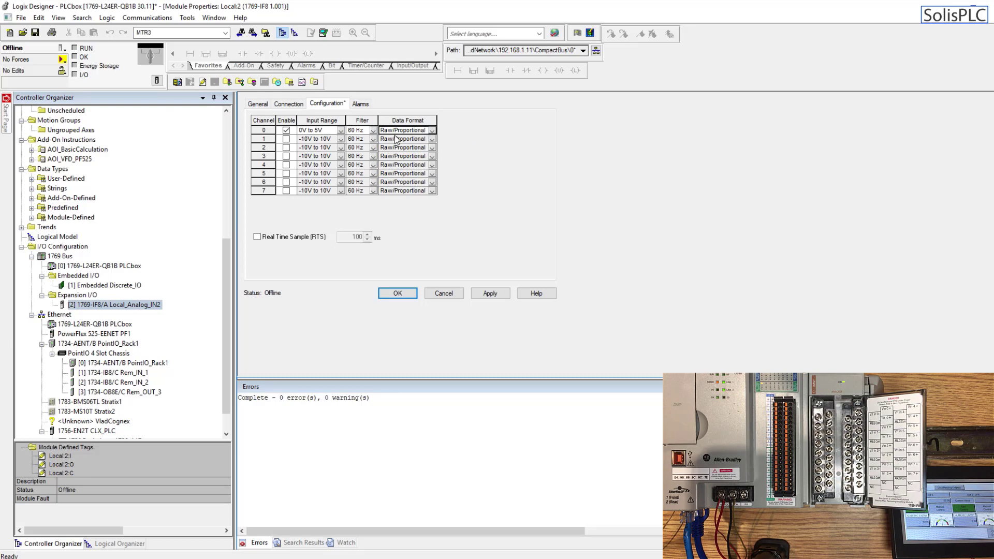
pyautogui.click(490, 294)
# - View the analog input module's alarm settings for channel 0, and accept the module properties
pyautogui.click(357, 105)
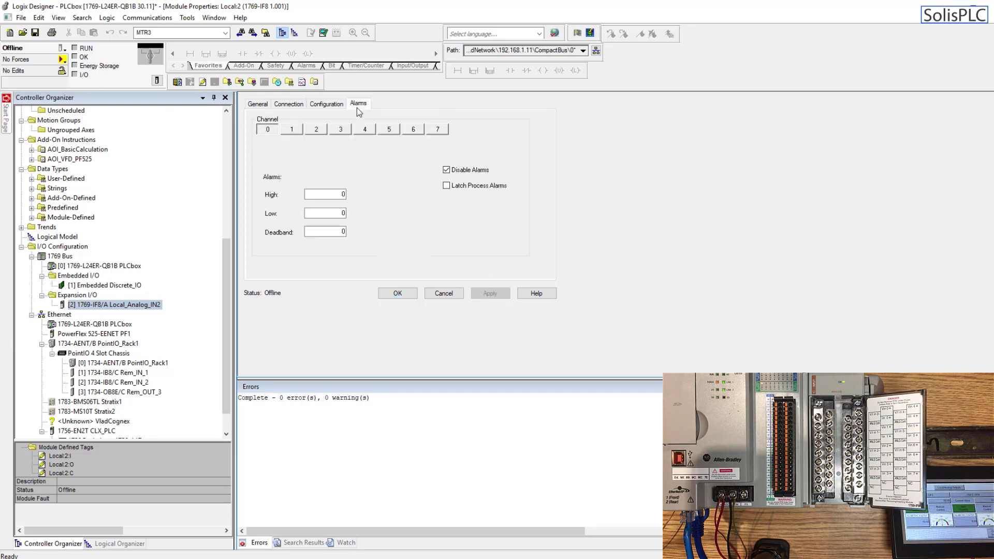
pyautogui.click(326, 105)
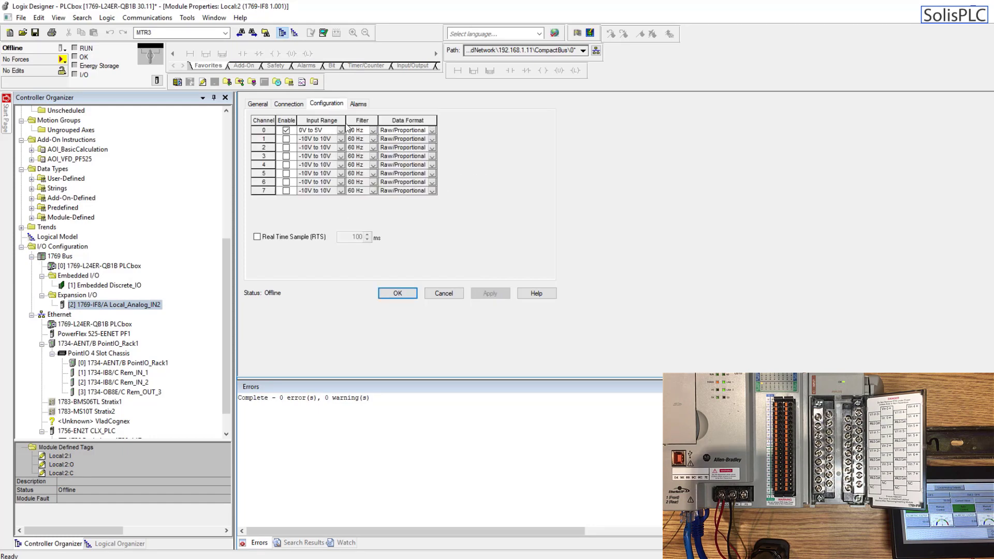
pyautogui.click(401, 295)
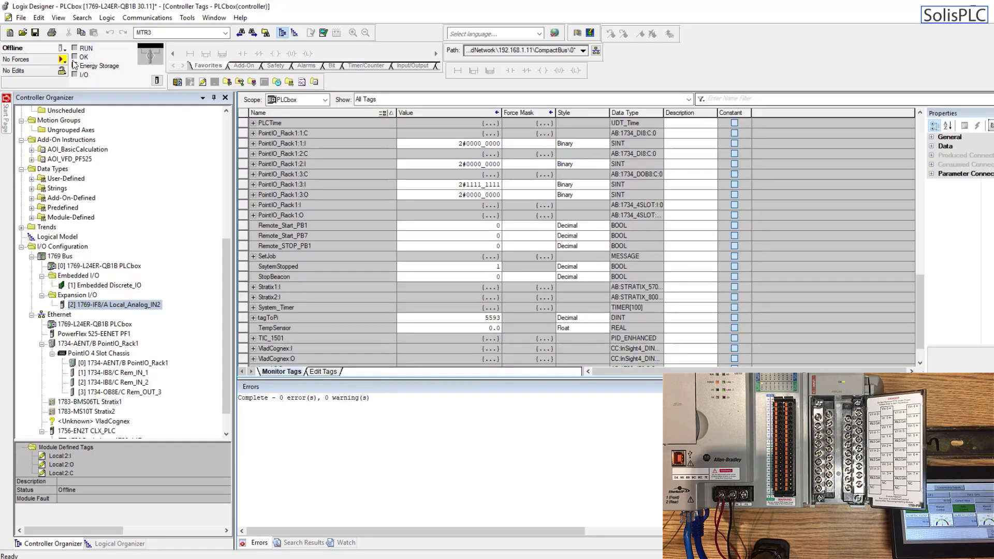
# - Download the PLCbox project to the controller and enable the I/O forces in it
pyautogui.click(62, 48)
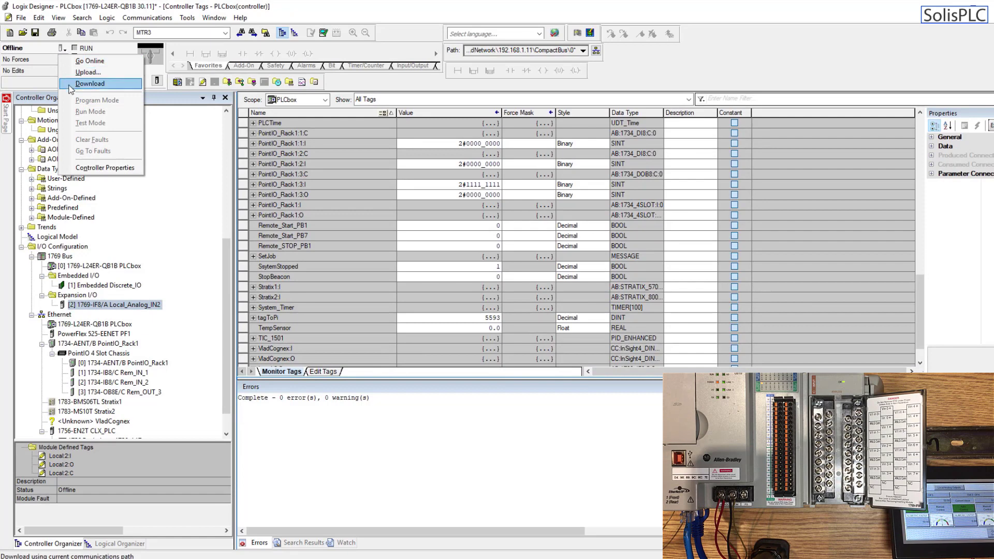
pyautogui.click(88, 84)
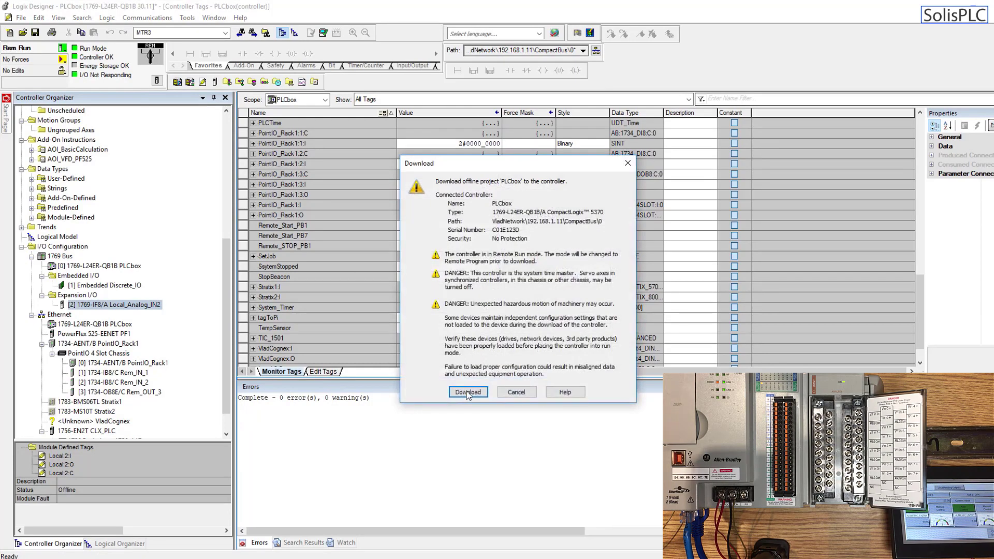
pyautogui.click(468, 388)
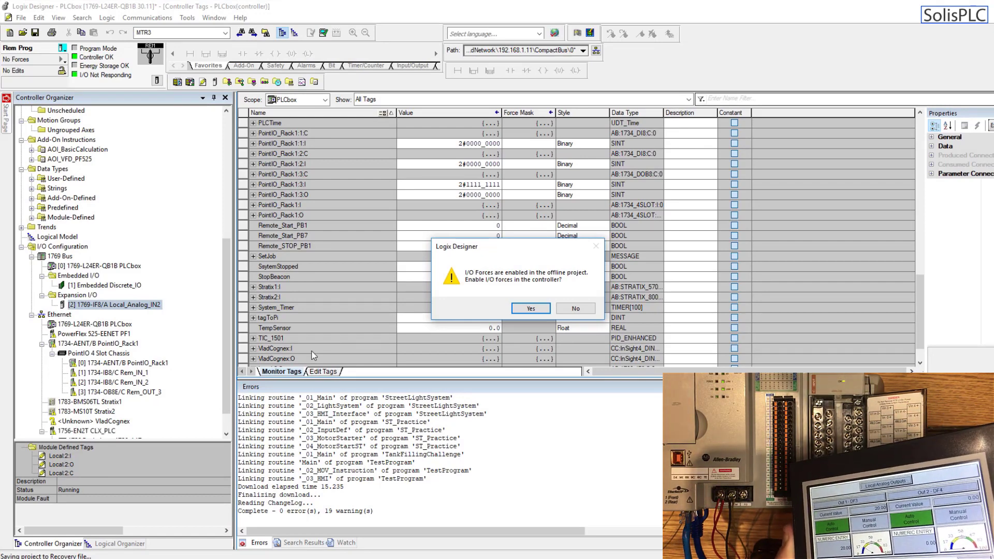
pyautogui.press('F9')
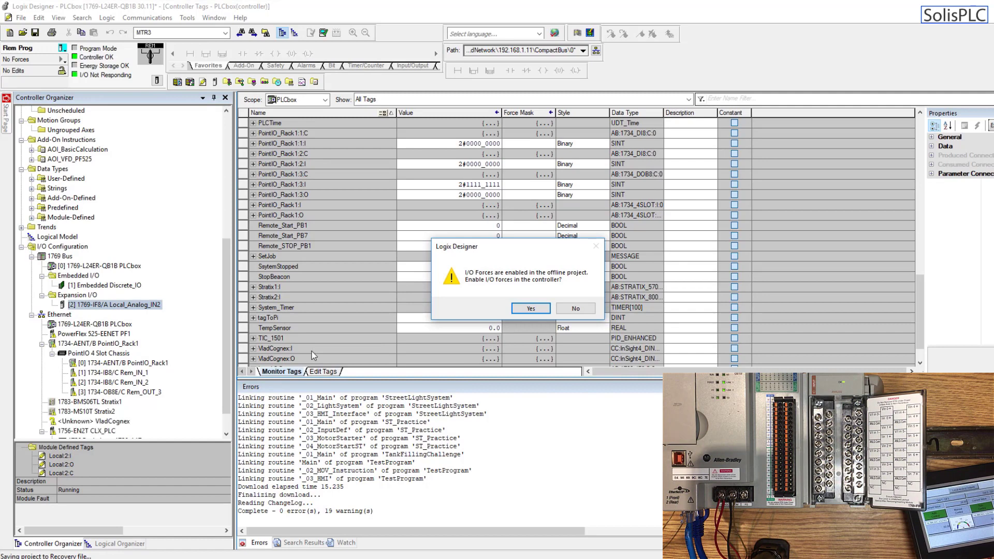
pyautogui.click(530, 308)
pyautogui.click(556, 309)
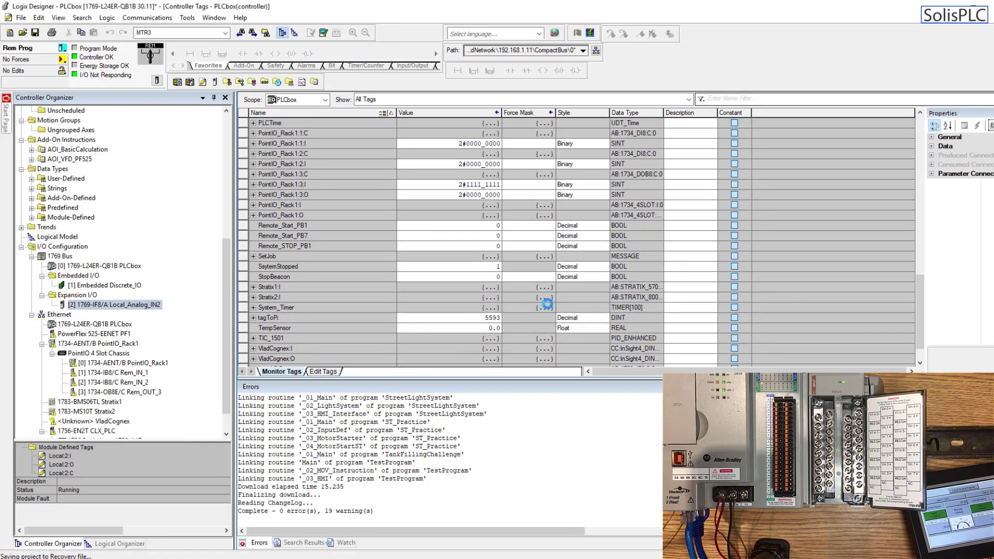